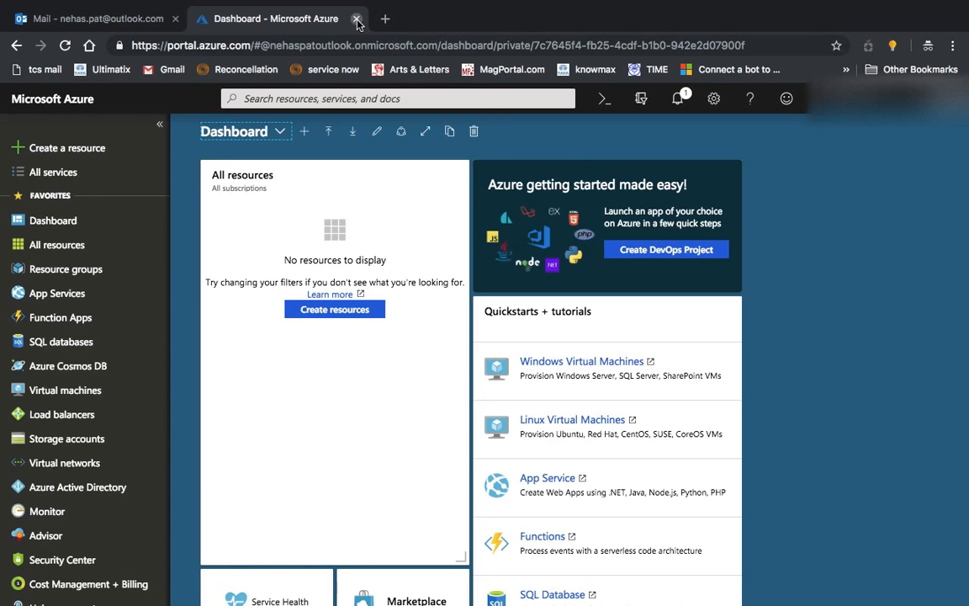
# - Close the open Azure dashboard, reopen portal.azure.com in a new browser tab and dismiss the remaining-credit notification
pyautogui.click(357, 18)
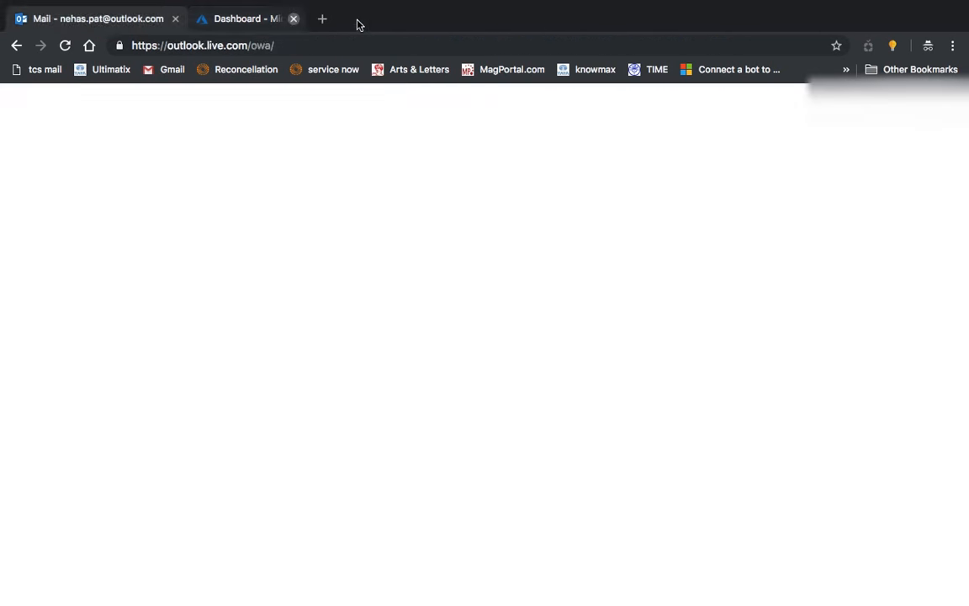
pyautogui.click(207, 18)
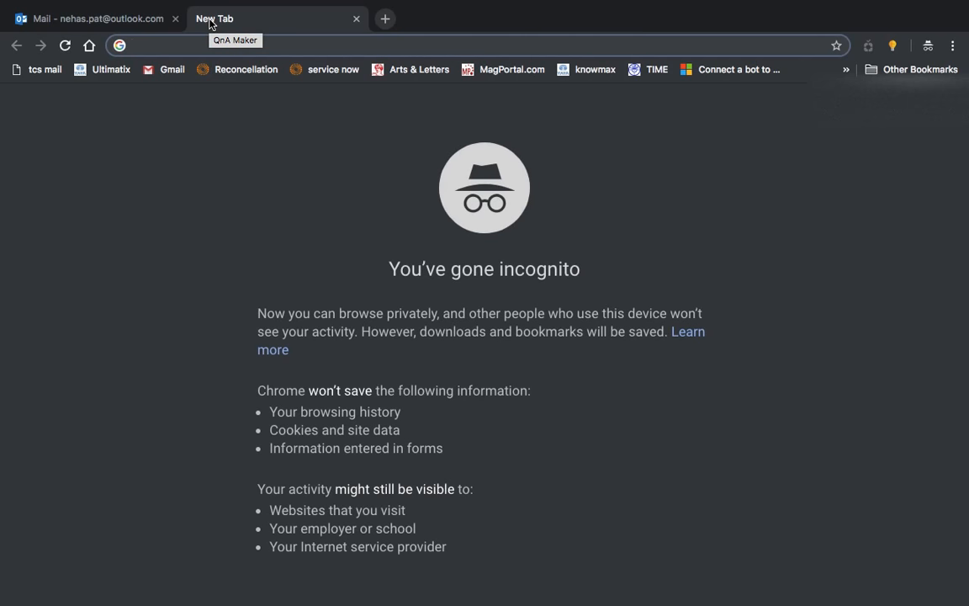
pyautogui.write('port')
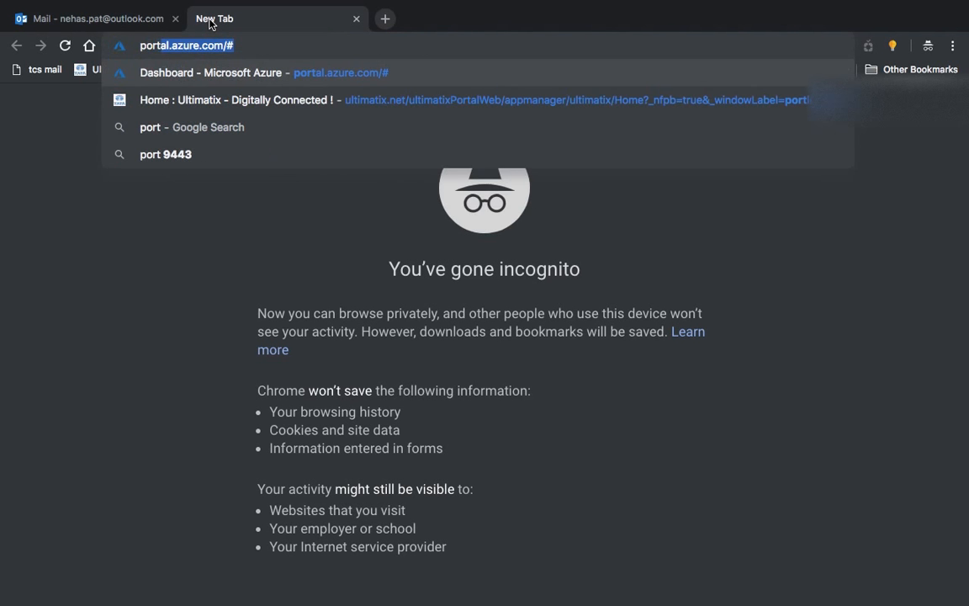
pyautogui.write('al.azure')
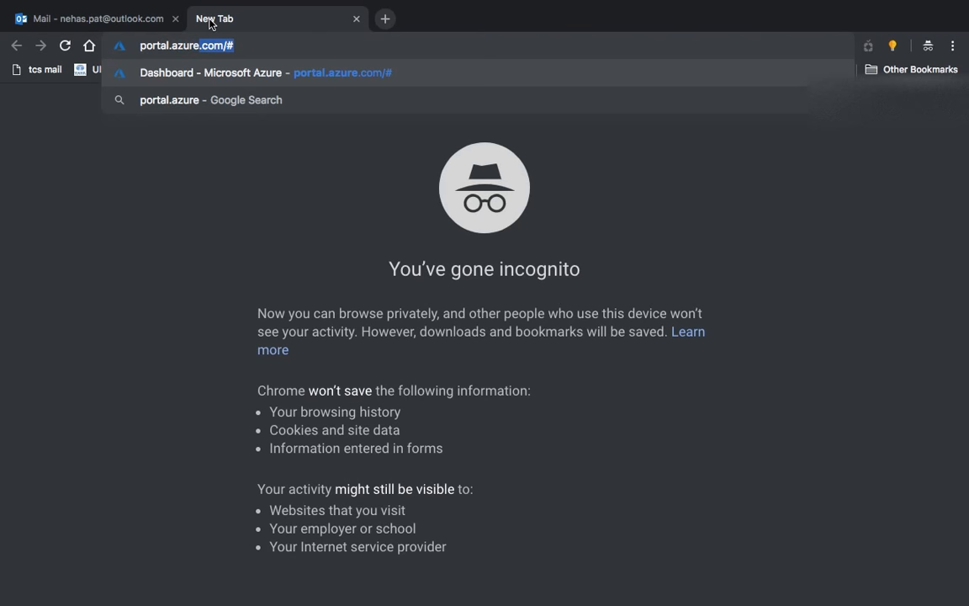
pyautogui.press('Return')
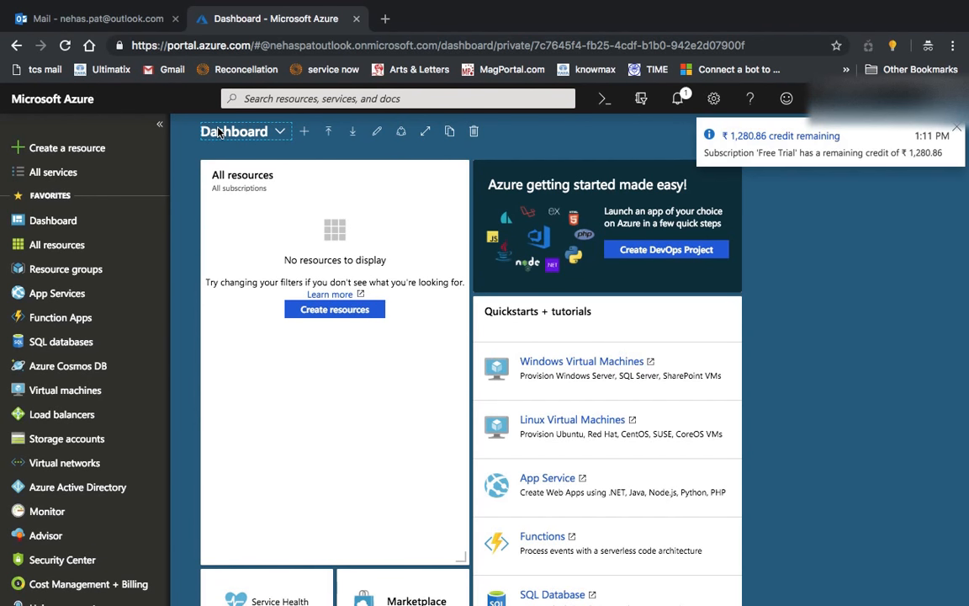
pyautogui.click(960, 130)
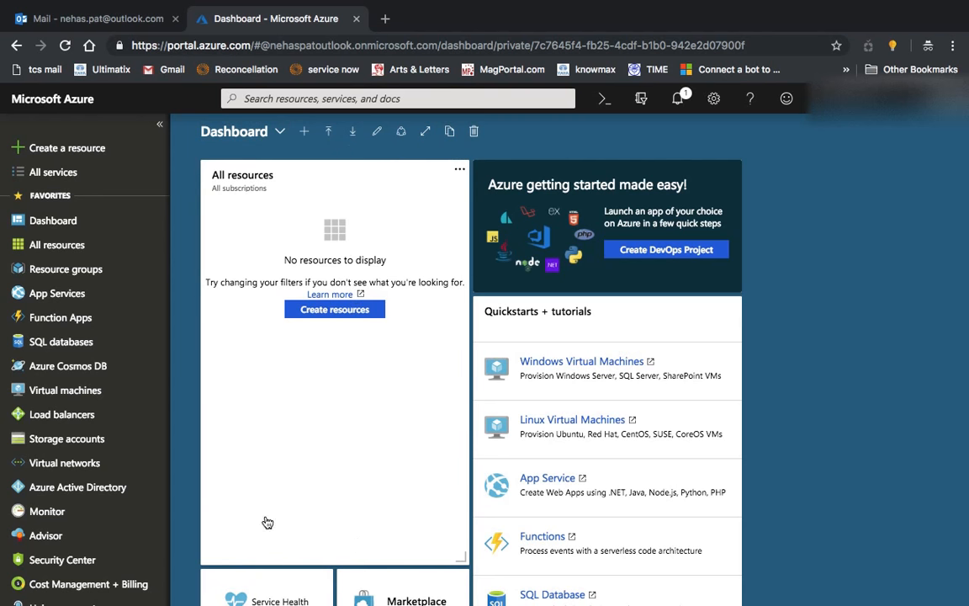
# - Start creating a Web App Bot resource from the AI + Machine Learning category of the Azure Marketplace
pyautogui.click(66, 159)
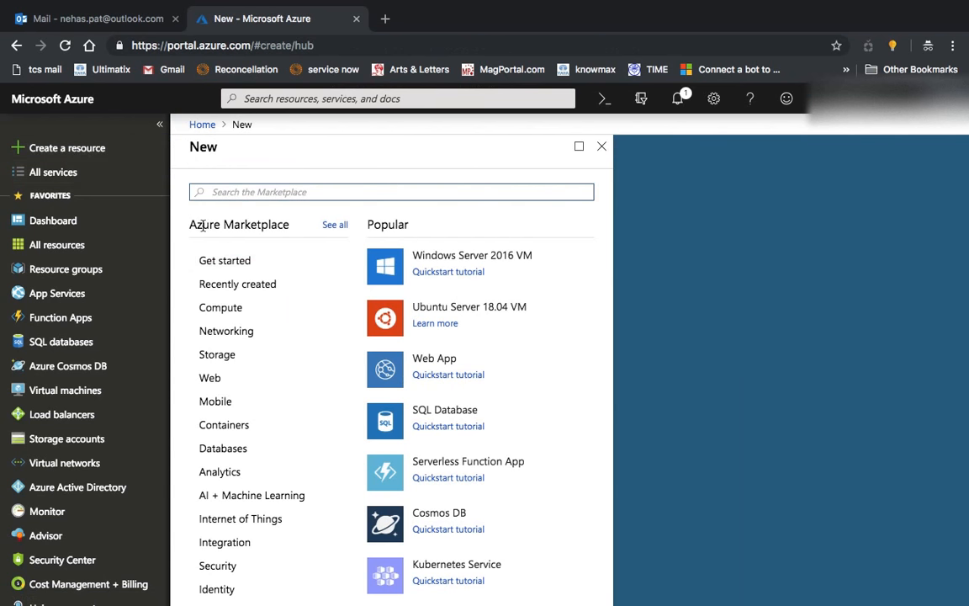
pyautogui.click(231, 503)
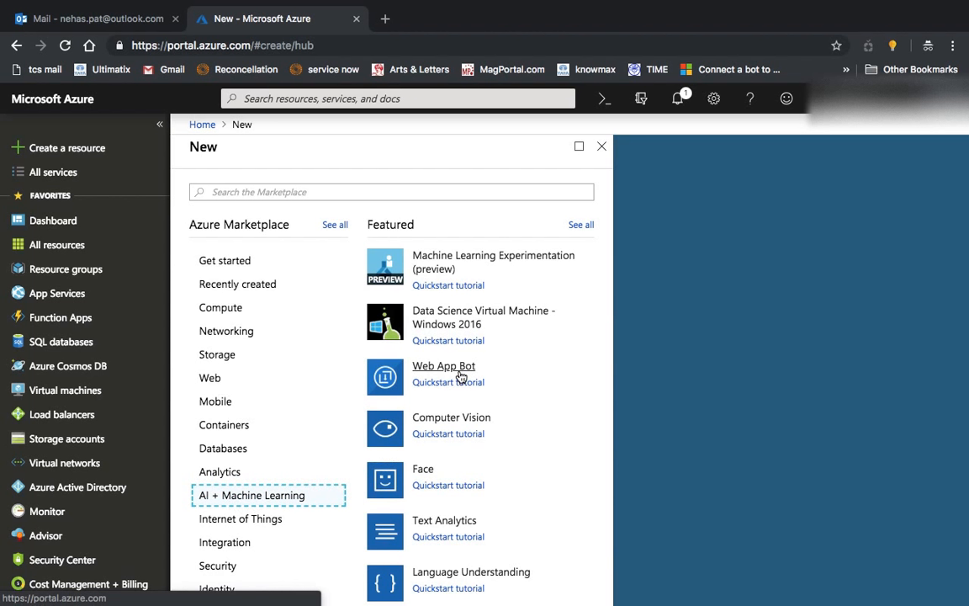
pyautogui.click(461, 376)
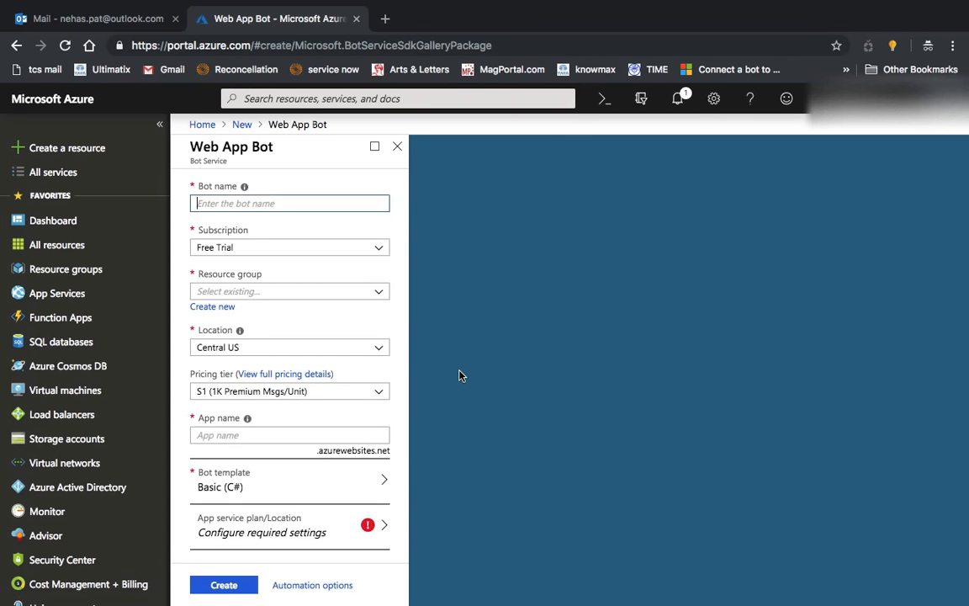
# - Enter samplebotaman as the bot name of the new Web App Bot
pyautogui.click(340, 204)
pyautogui.write('sam')
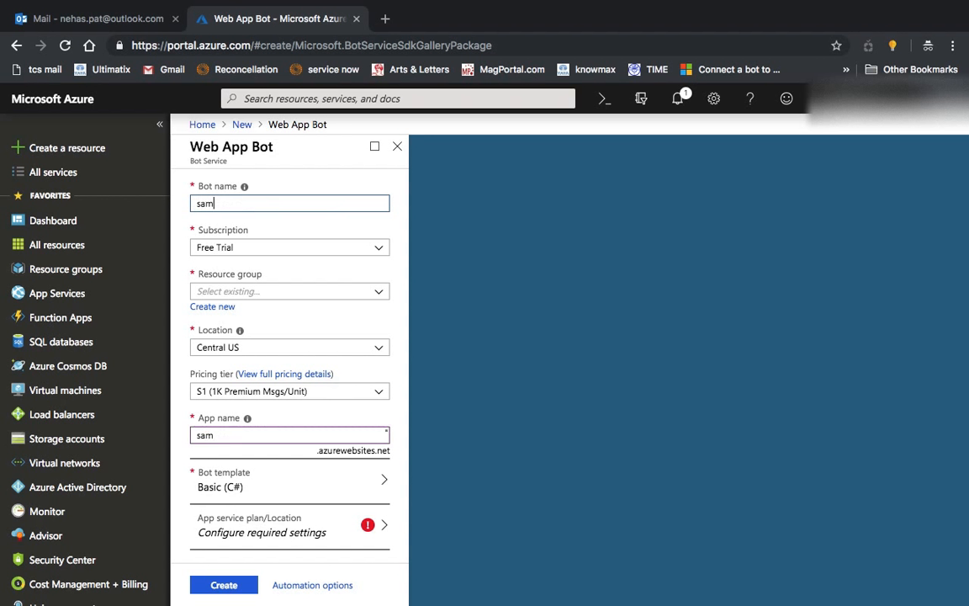
pyautogui.write('plebot321')
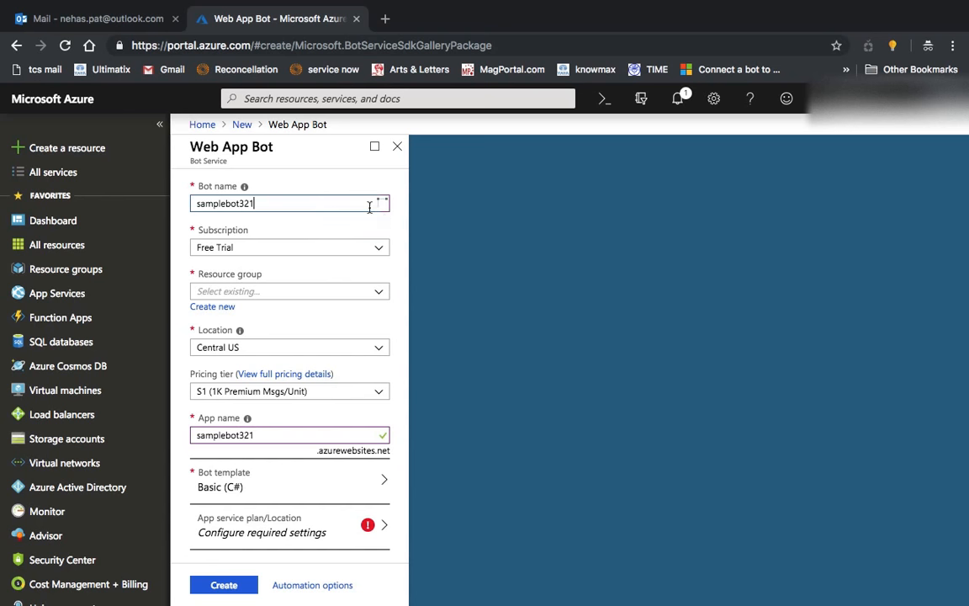
pyautogui.press('BackSpace')
pyautogui.press('BackSpace')
pyautogui.press('BackSpace')
pyautogui.write('aman')
# - Create a new resource group named samplebotamanrg for the bot
pyautogui.click(382, 295)
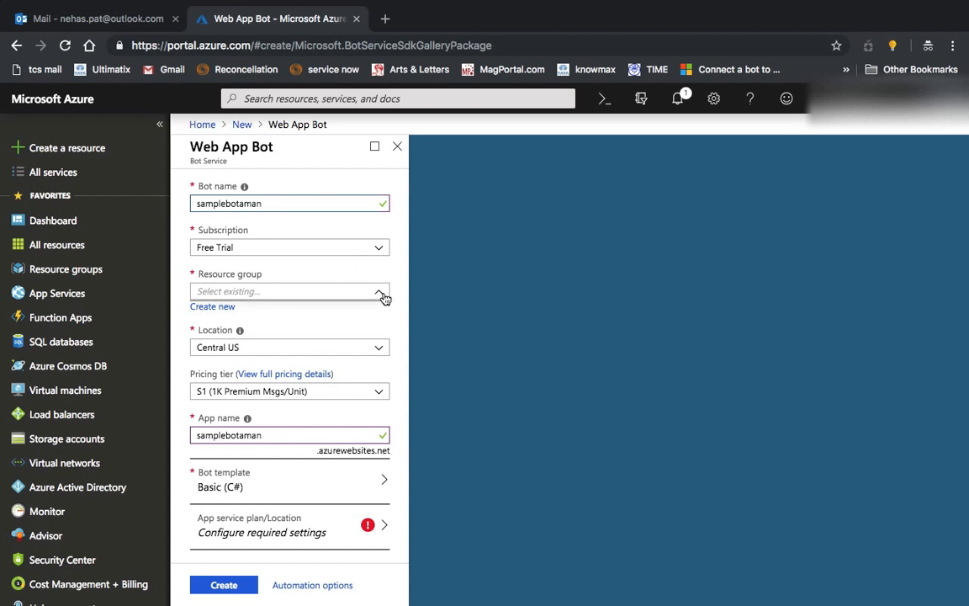
pyautogui.click(384, 298)
pyautogui.click(385, 298)
pyautogui.click(385, 298)
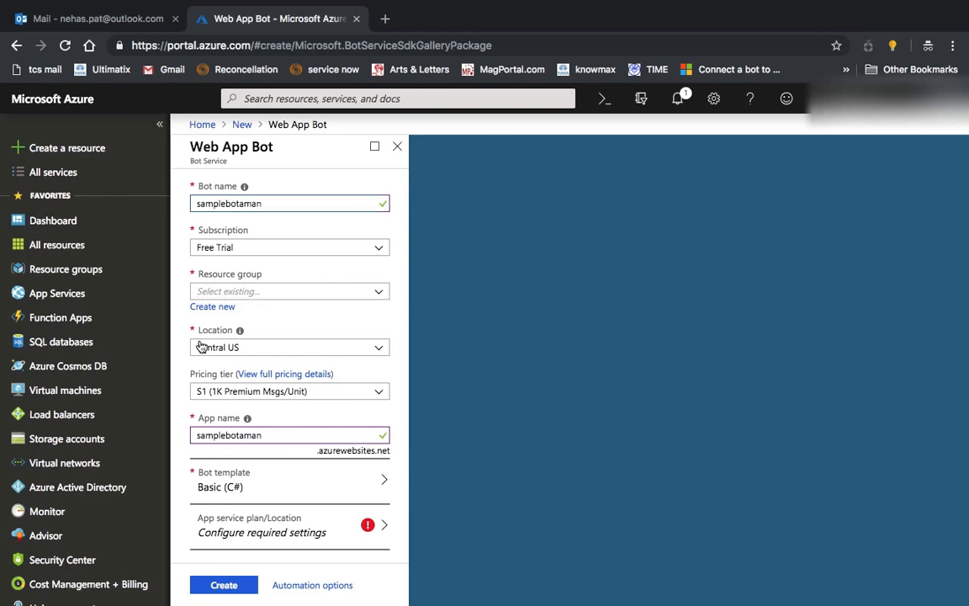
pyautogui.click(215, 308)
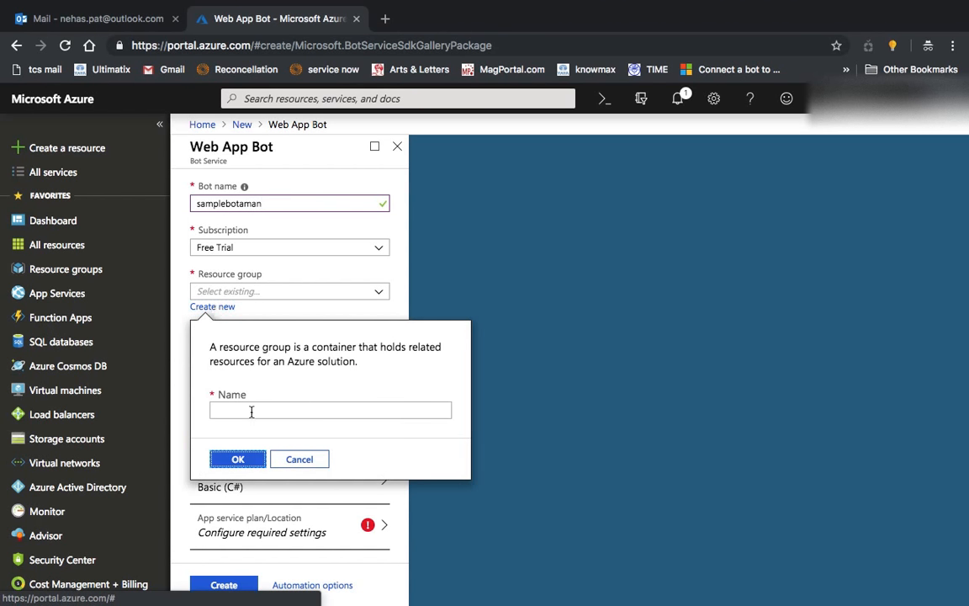
pyautogui.click(251, 410)
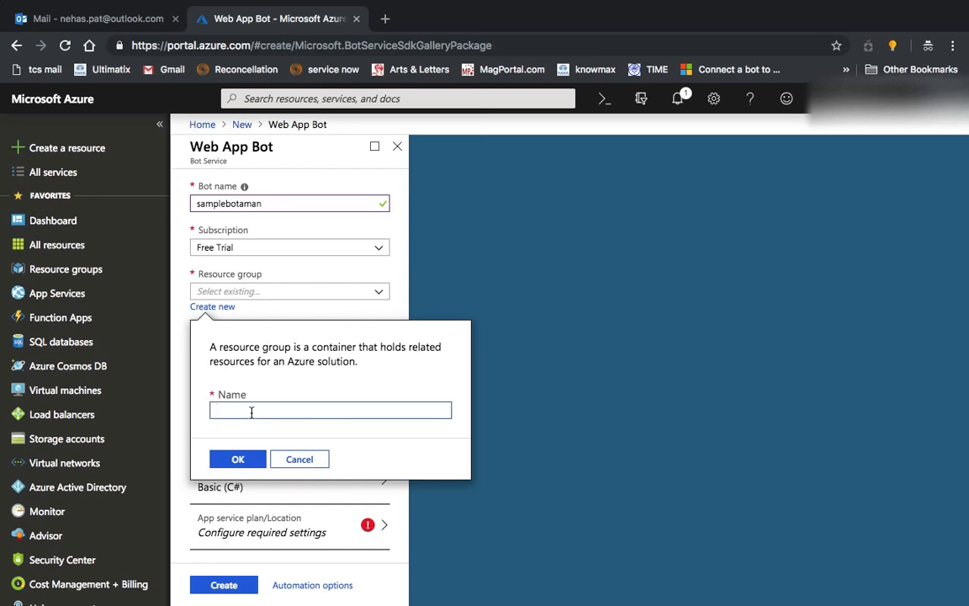
pyautogui.write('samplebotamanrg')
pyautogui.click(236, 459)
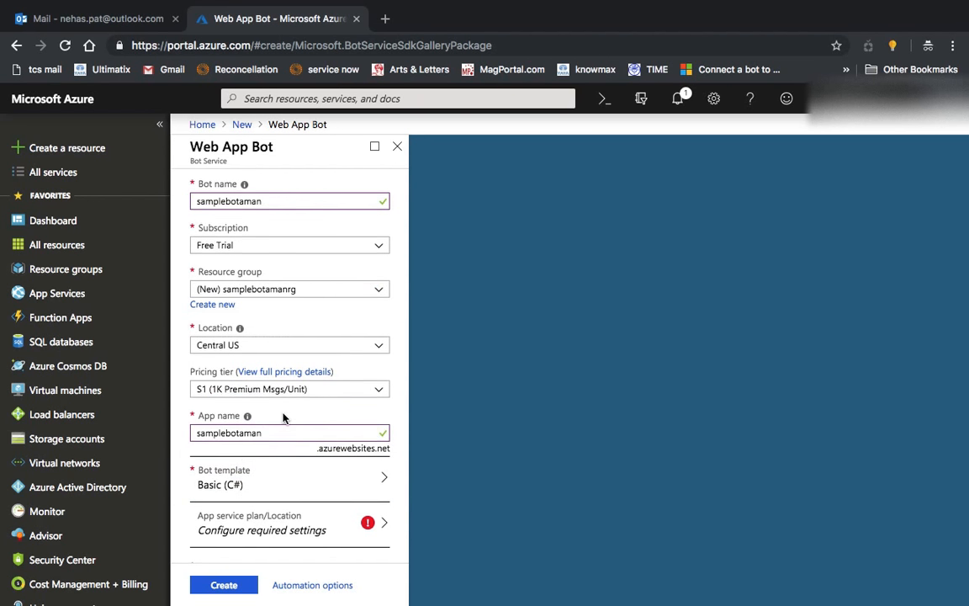
# - Choose the S1 (1K Premium Msgs/Unit) pricing tier for the bot
pyautogui.scroll(-1, 294, 396)
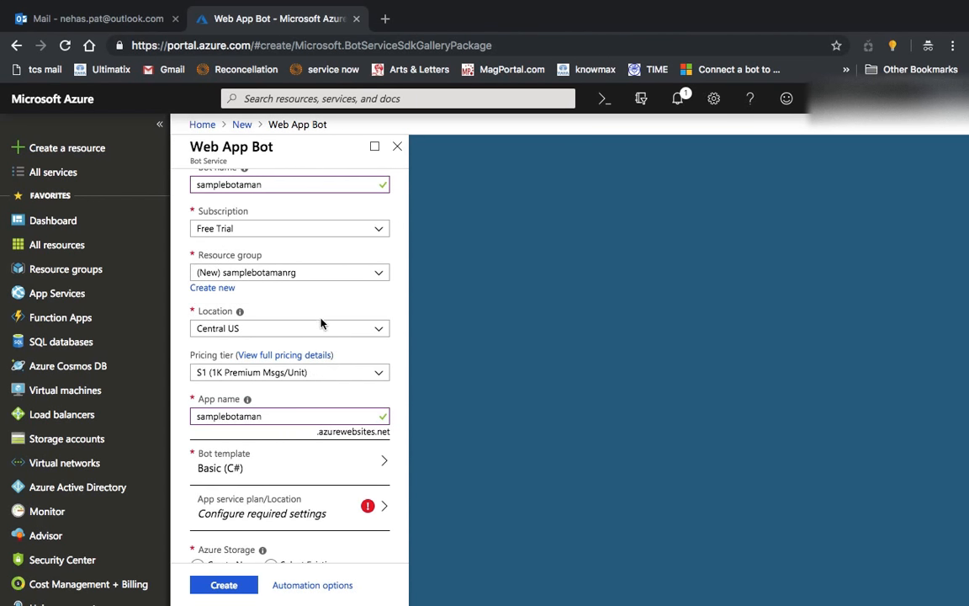
pyautogui.scroll(-2, 274, 312)
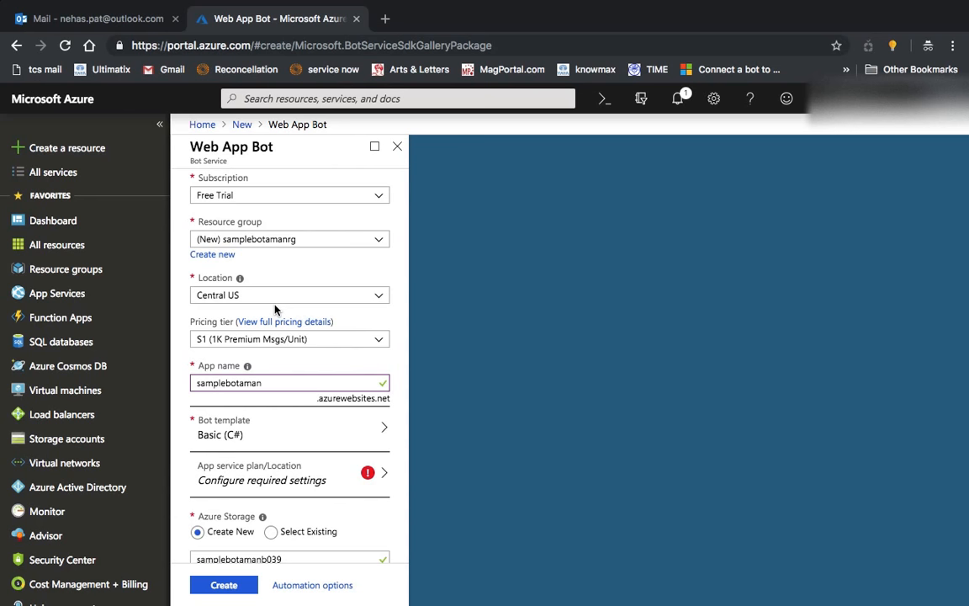
pyautogui.scroll(-1, 274, 310)
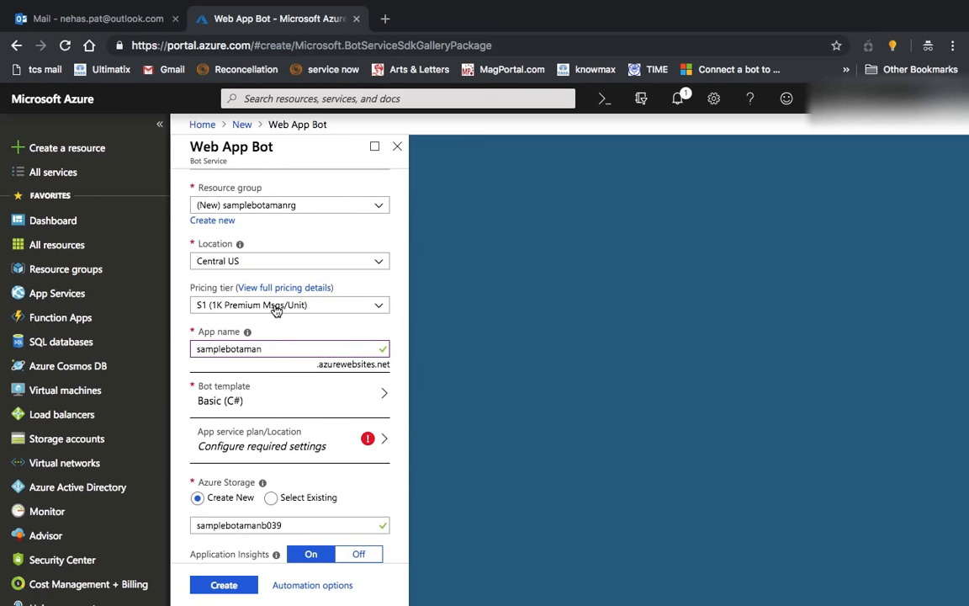
pyautogui.scroll(-1, 276, 310)
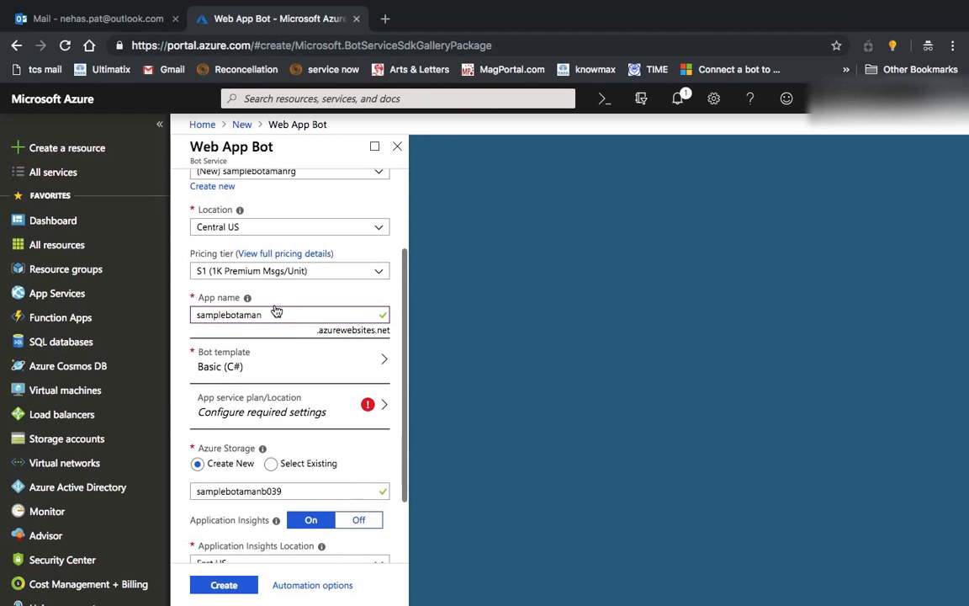
pyautogui.click(320, 273)
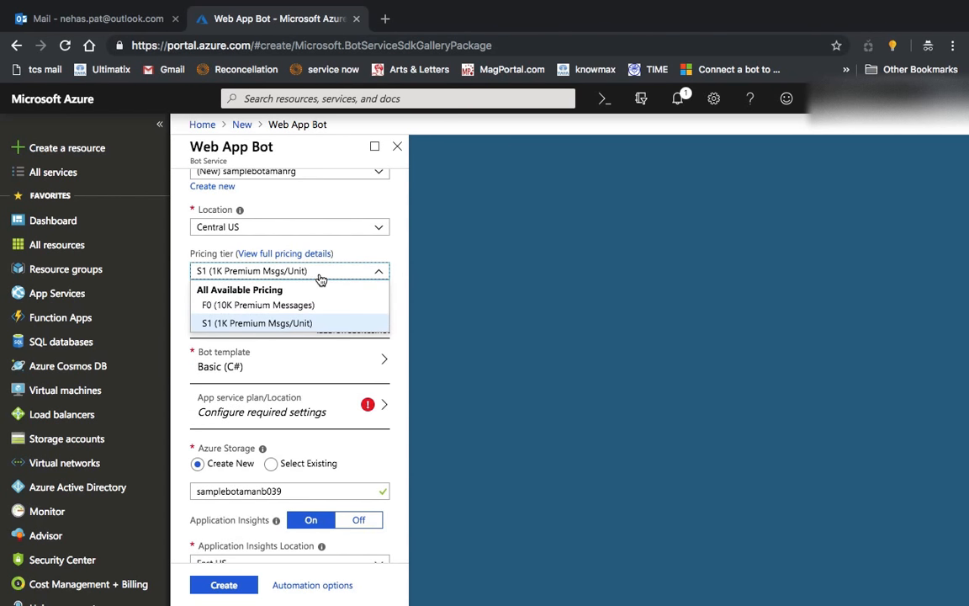
pyautogui.click(296, 321)
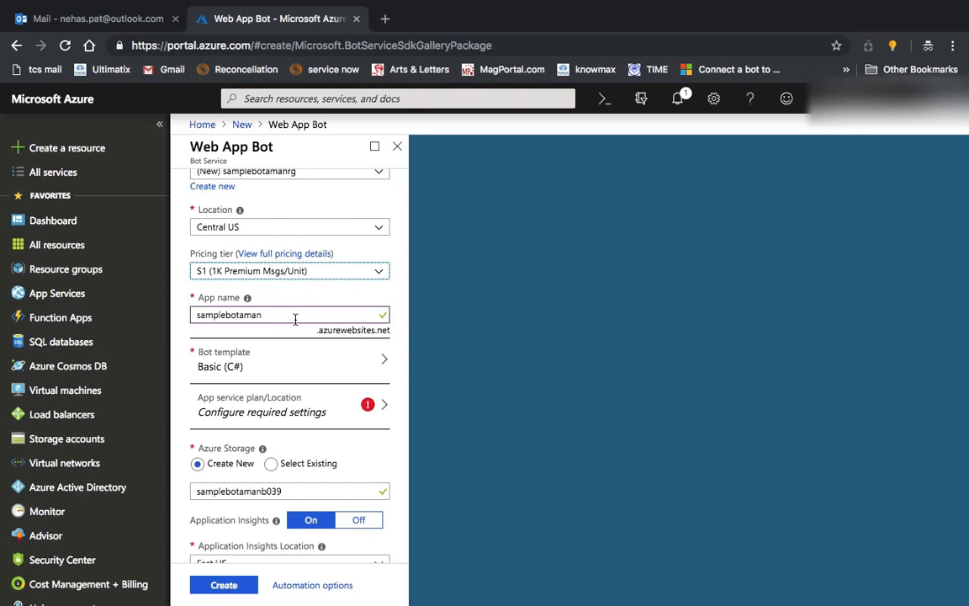
# - Set the bot template to Question and Answer in C# with SDK v3
pyautogui.scroll(-1, 296, 320)
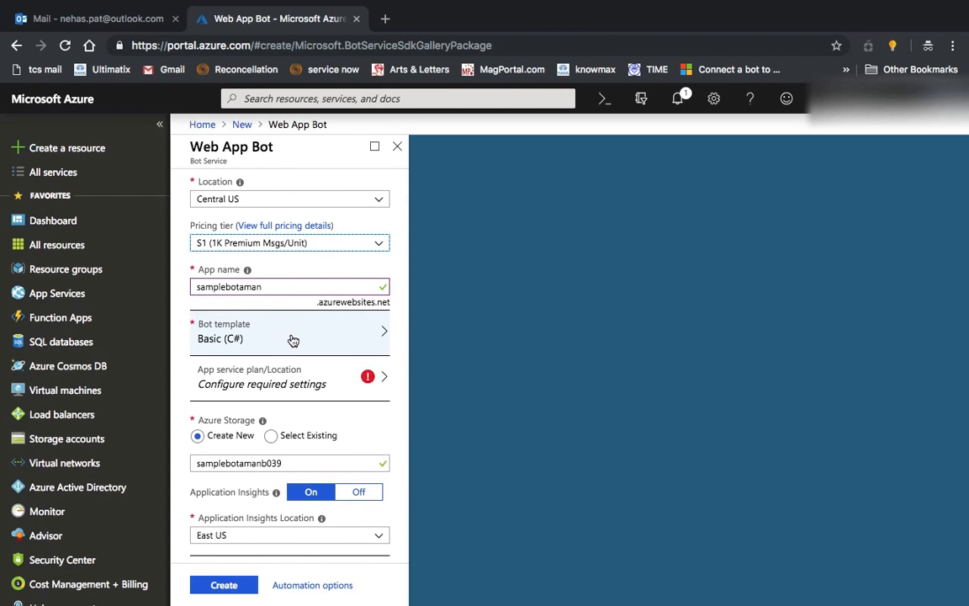
pyautogui.click(293, 340)
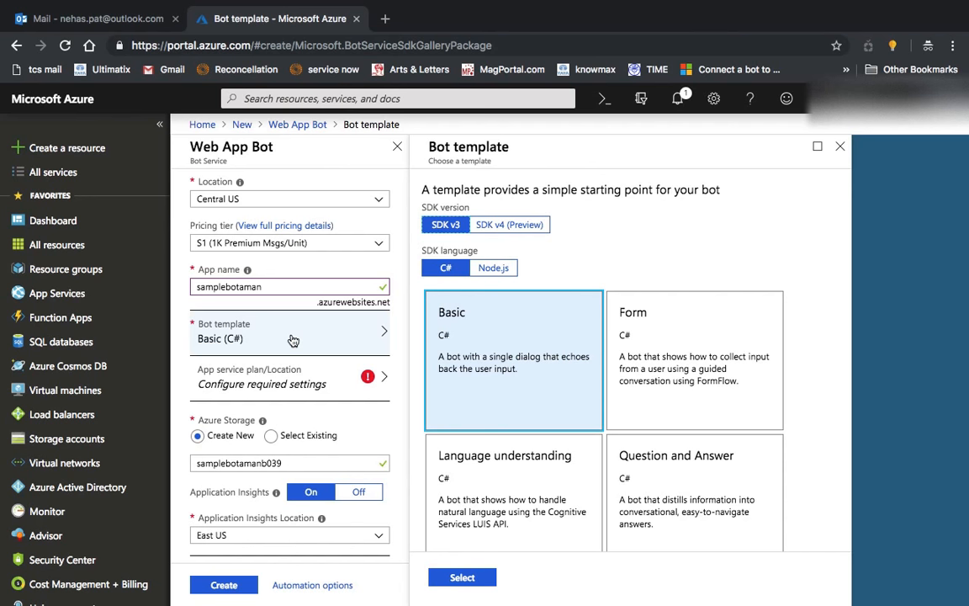
pyautogui.scroll(-1, 684, 460)
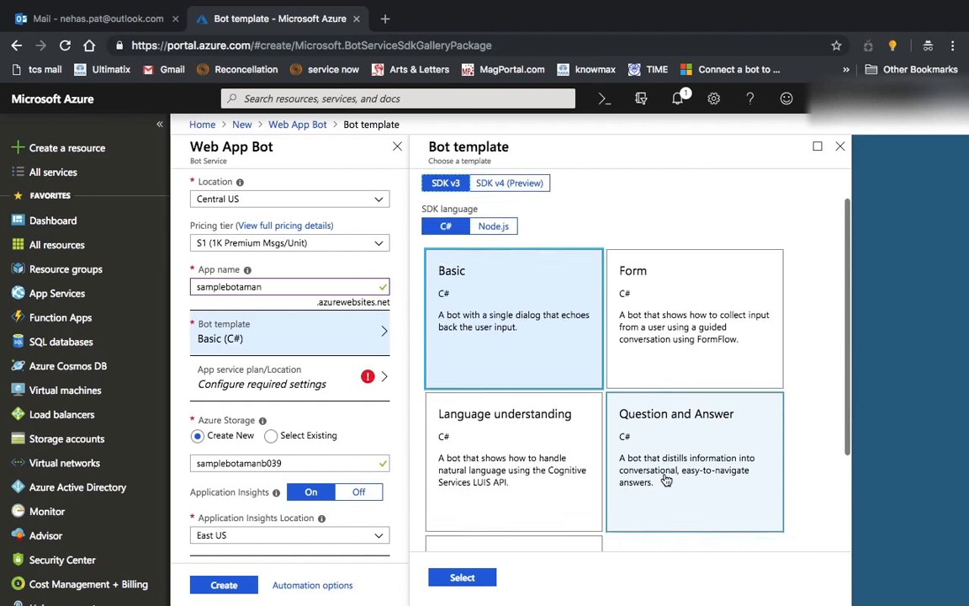
pyautogui.click(684, 461)
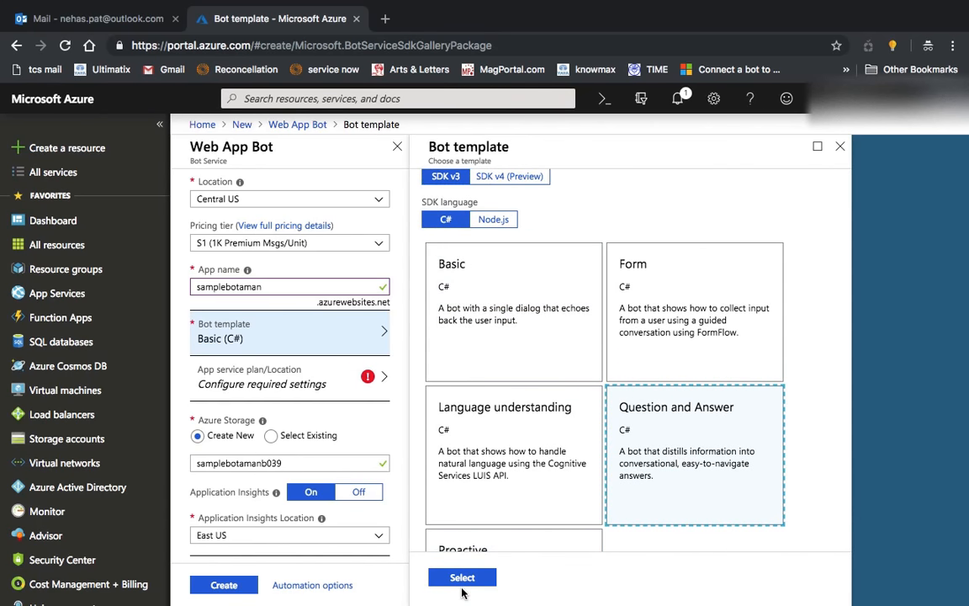
pyautogui.click(462, 578)
# - Create a new app service plan for the bot, accepting the name samplebotaman and the Central US location
pyautogui.click(329, 384)
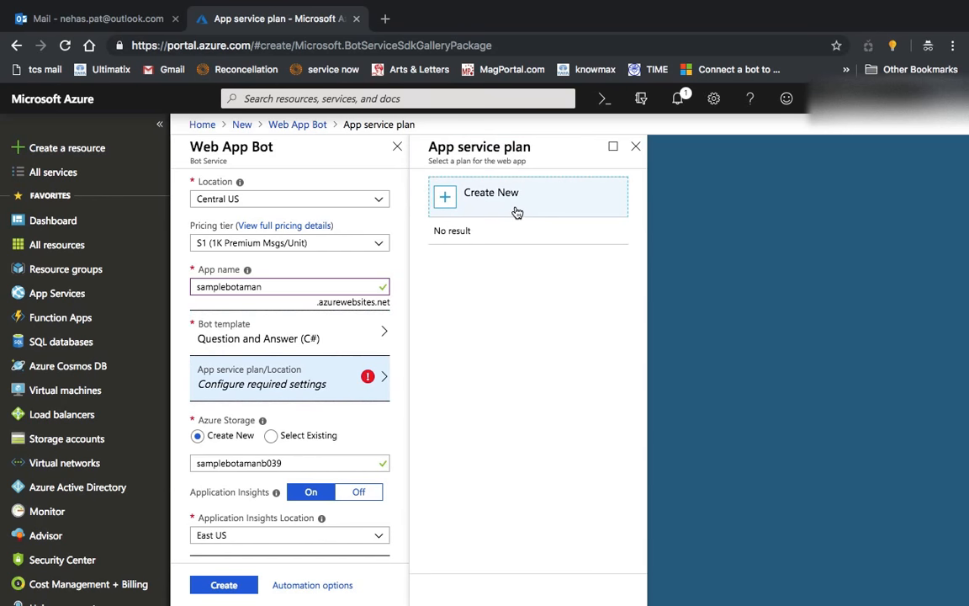
pyautogui.click(517, 213)
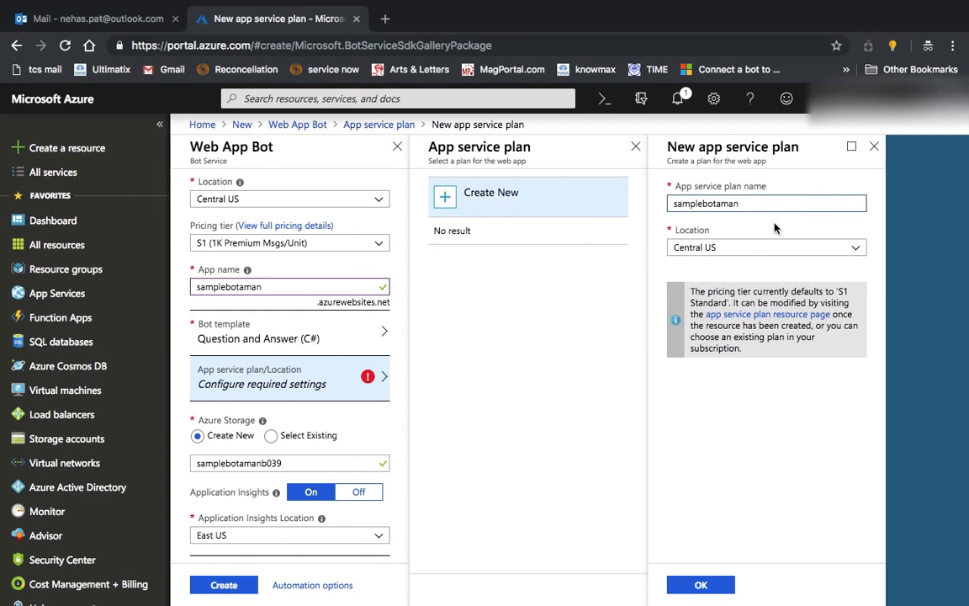
pyautogui.click(711, 579)
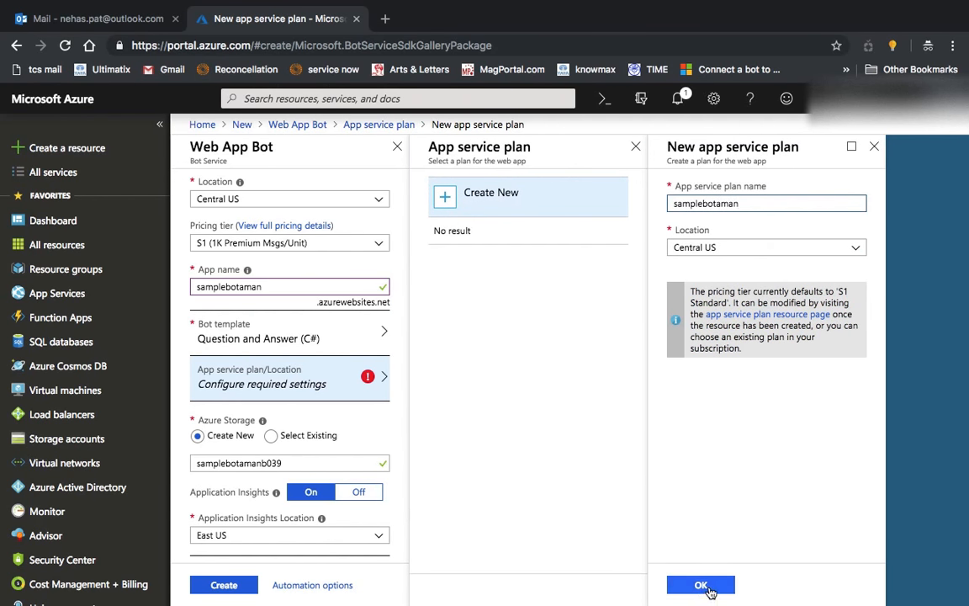
# - Review the remaining bot settings and submit the Web App Bot for creation
pyautogui.scroll(-2, 403, 556)
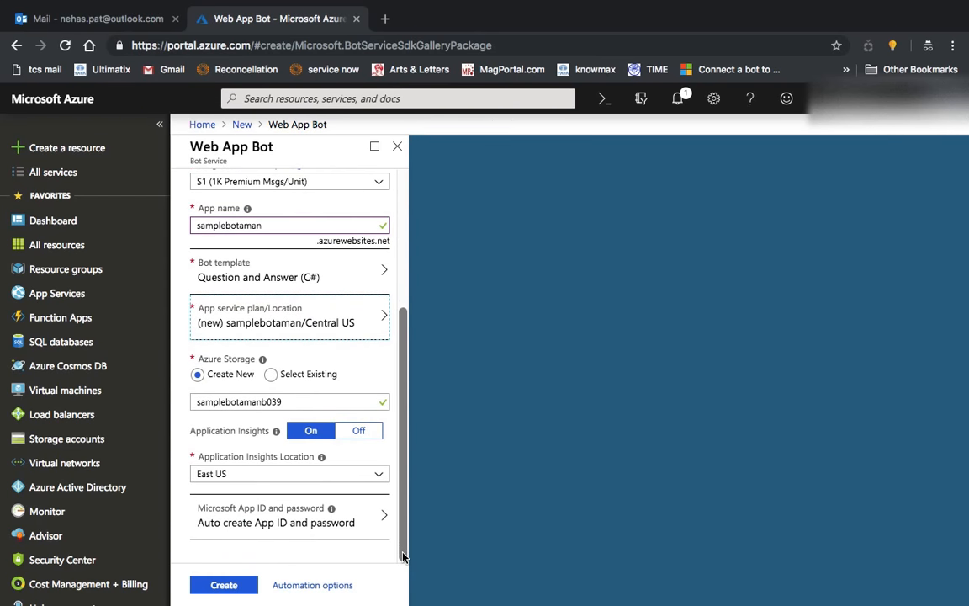
pyautogui.click(227, 588)
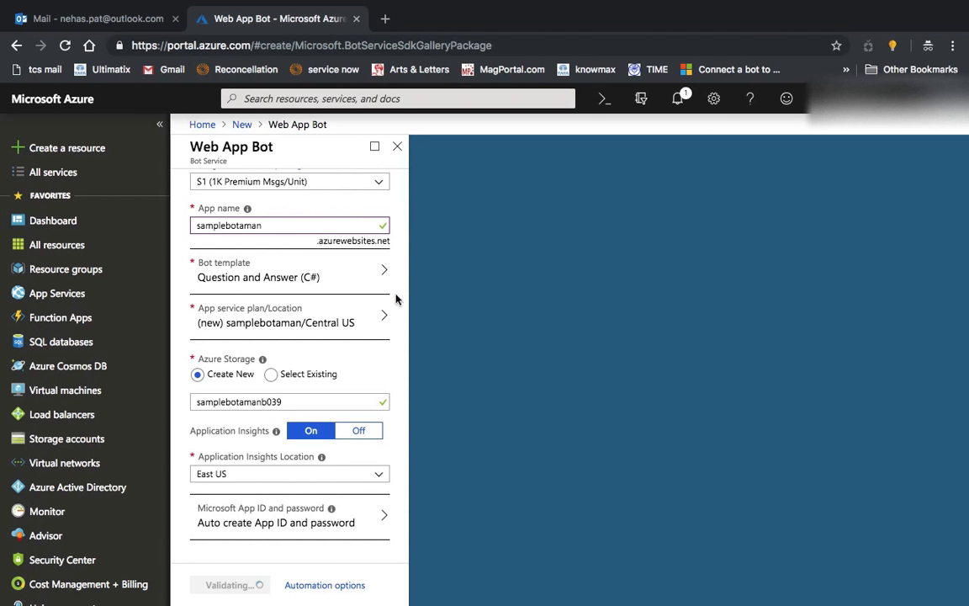
pyautogui.scroll(1, 397, 298)
pyautogui.scroll(-1, 398, 299)
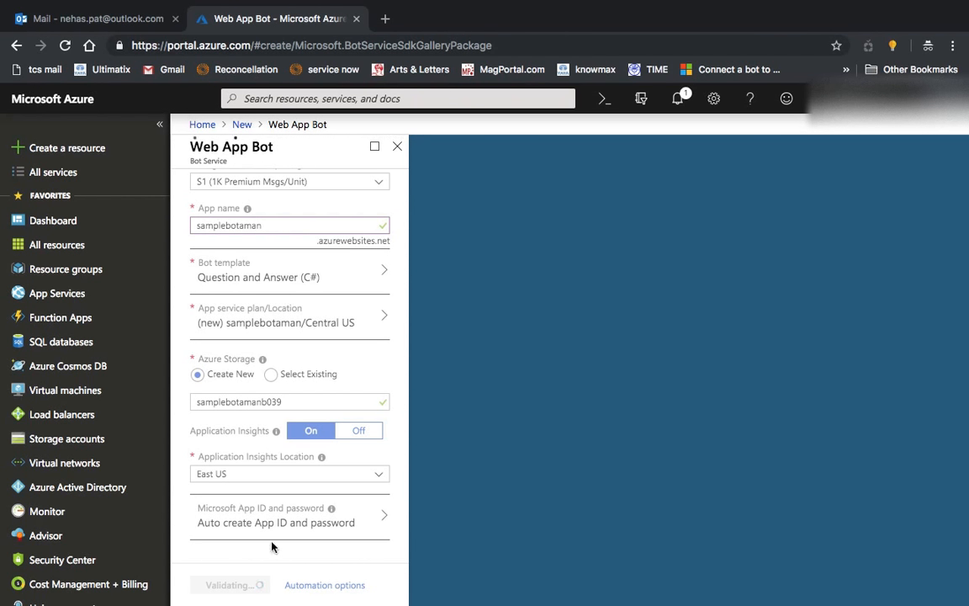
# - Open the QnA Maker site, qnamaker.ai, in a new browser tab
pyautogui.click(384, 20)
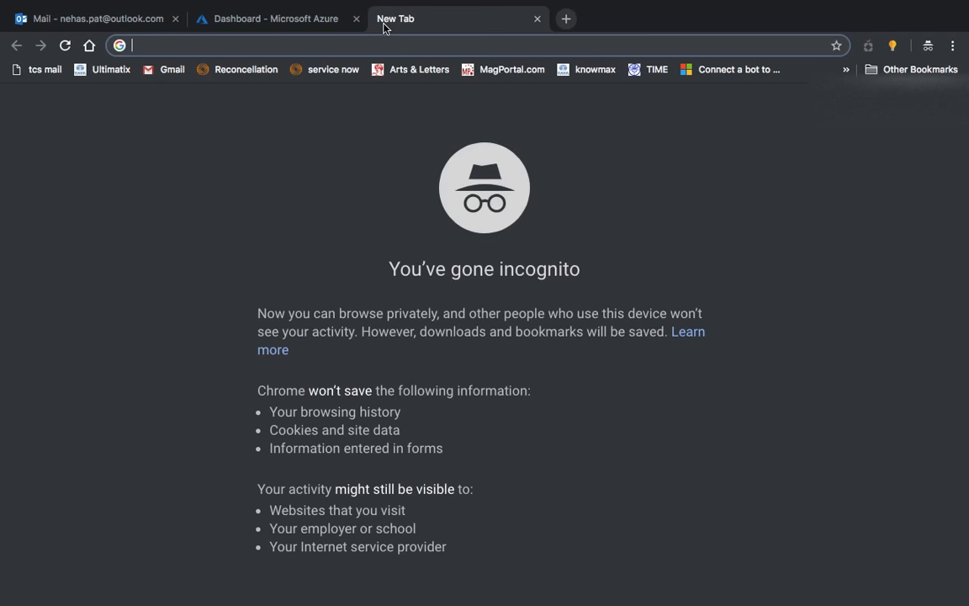
pyautogui.write('qnamaker.ai')
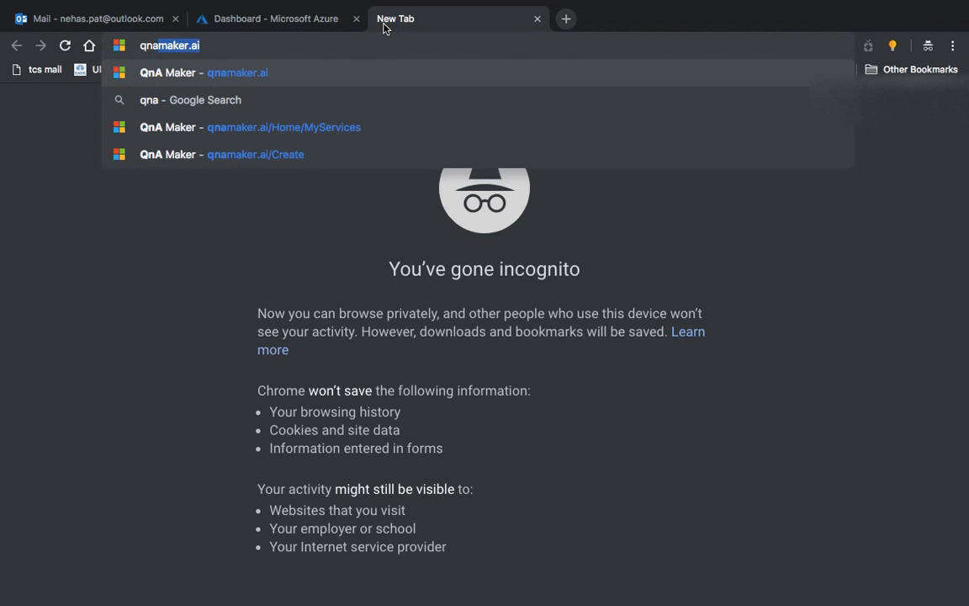
pyautogui.press('Return')
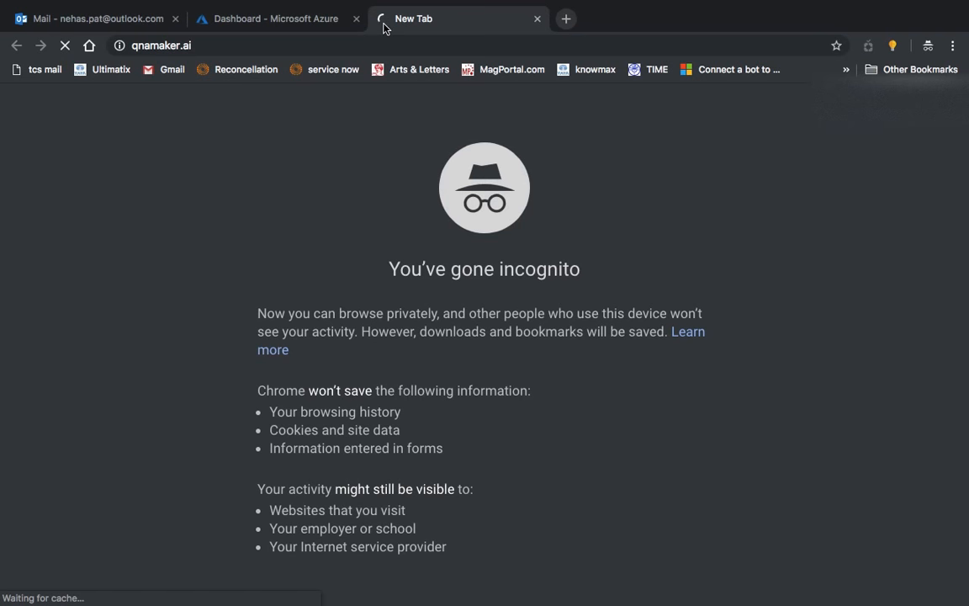
# - Check the progress of the bot deployment in the Azure portal notifications, and return to the QnA Maker site
pyautogui.click(296, 21)
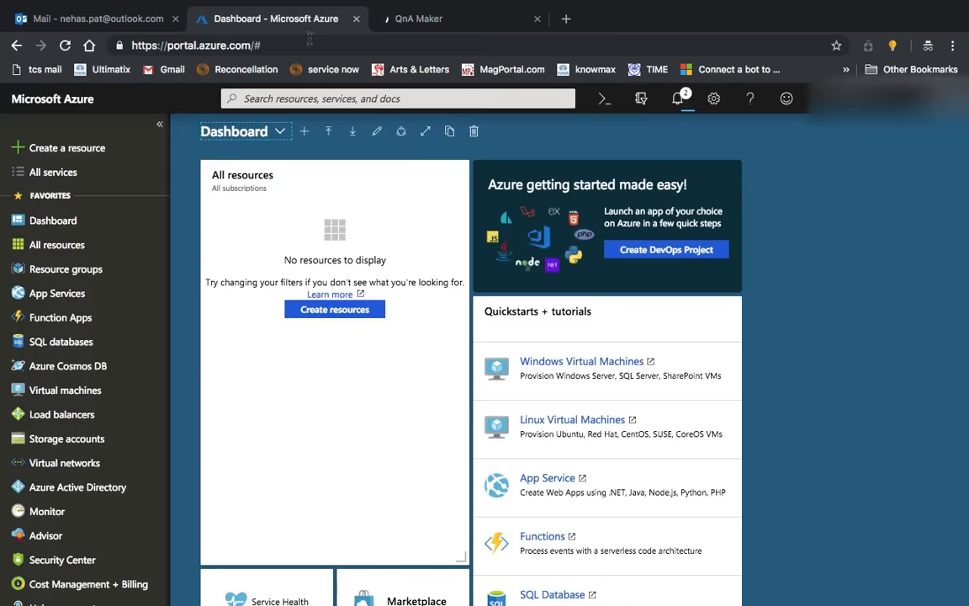
pyautogui.click(678, 98)
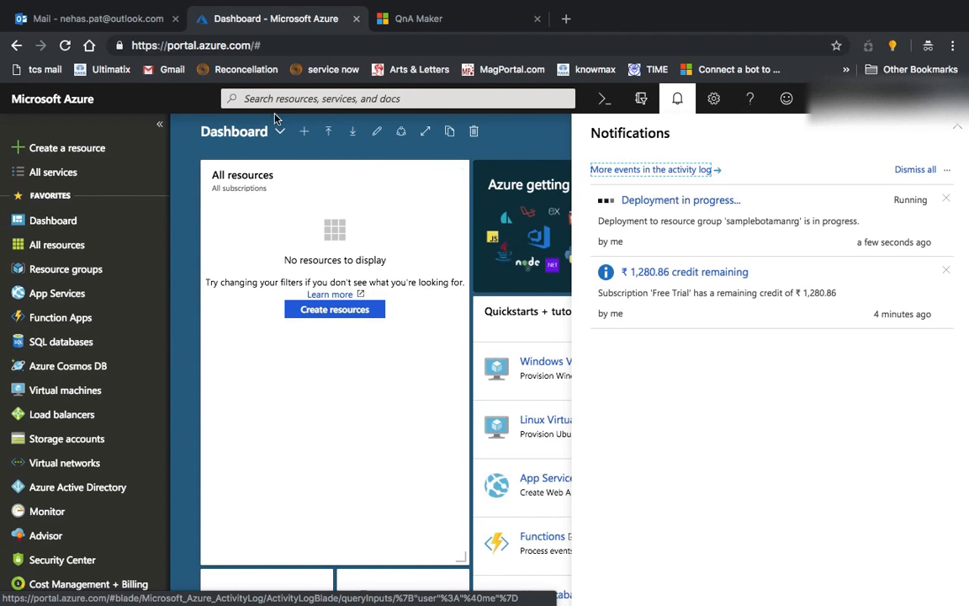
pyautogui.click(404, 30)
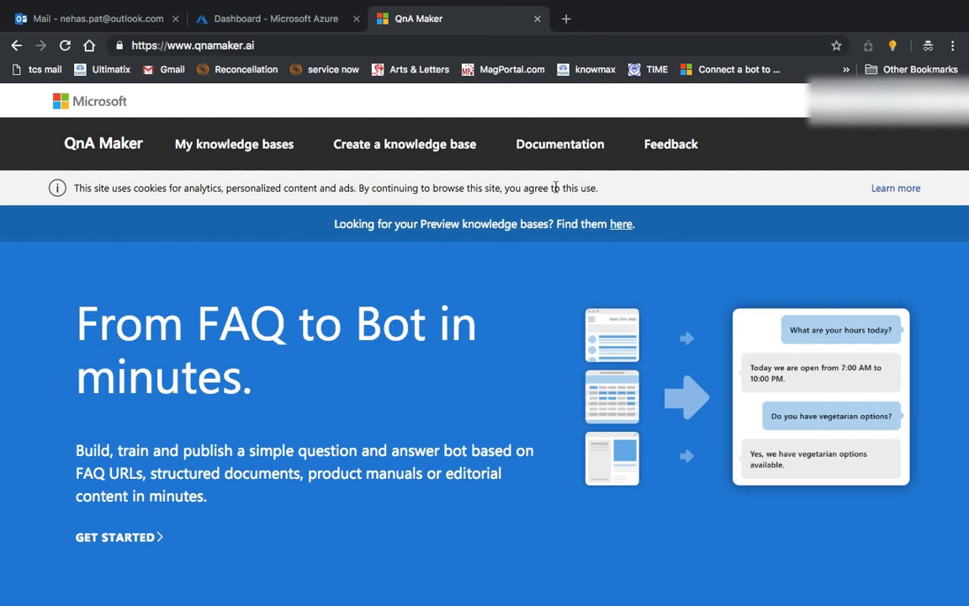
# - Sign in to QnA Maker with the existing Microsoft account and view its knowledge bases page
pyautogui.click(900, 101)
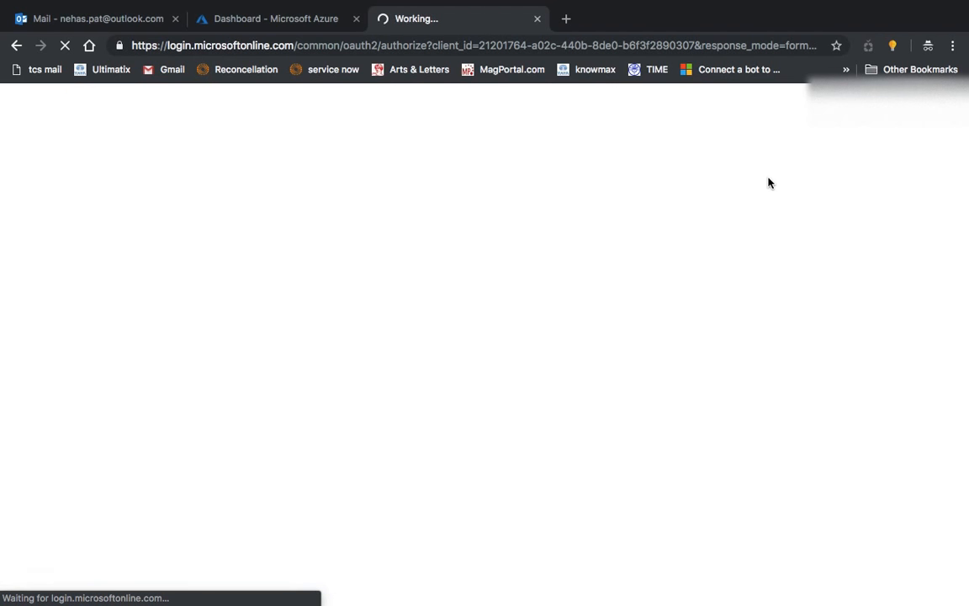
pyautogui.click(272, 18)
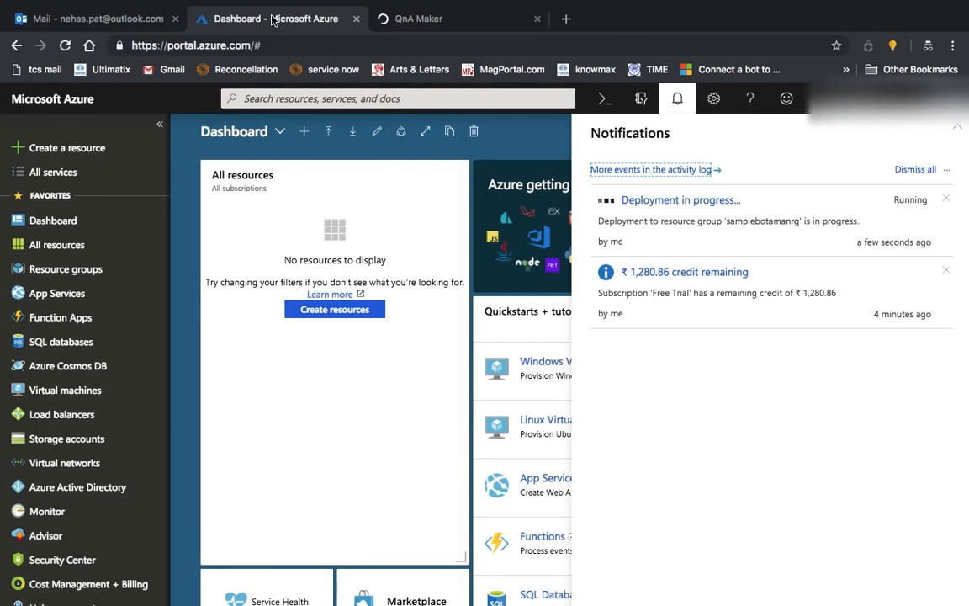
pyautogui.click(446, 20)
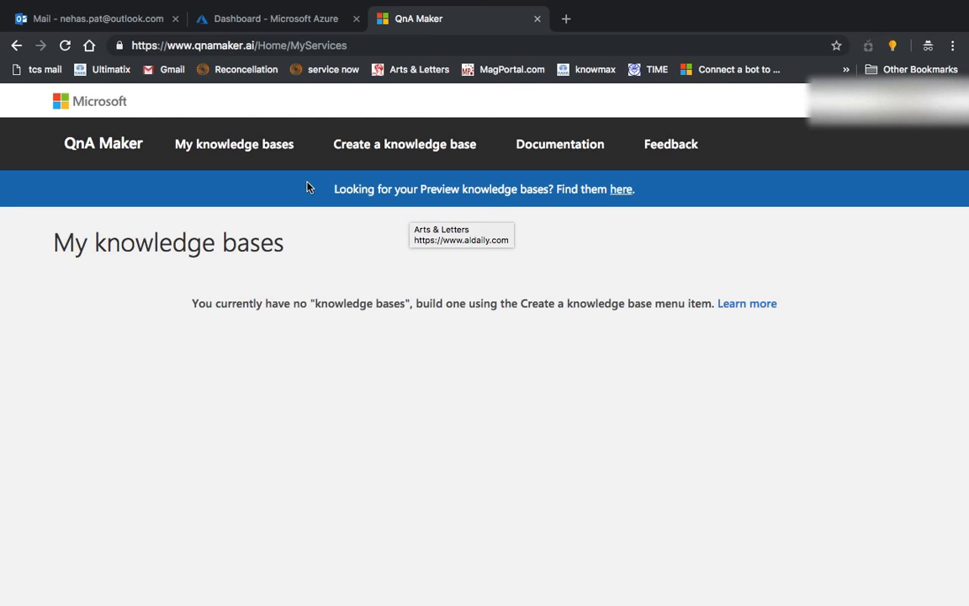
# - Begin creating a knowledge base, open the Azure form for a new QnA service, and name the service sampleamanqna
pyautogui.click(353, 159)
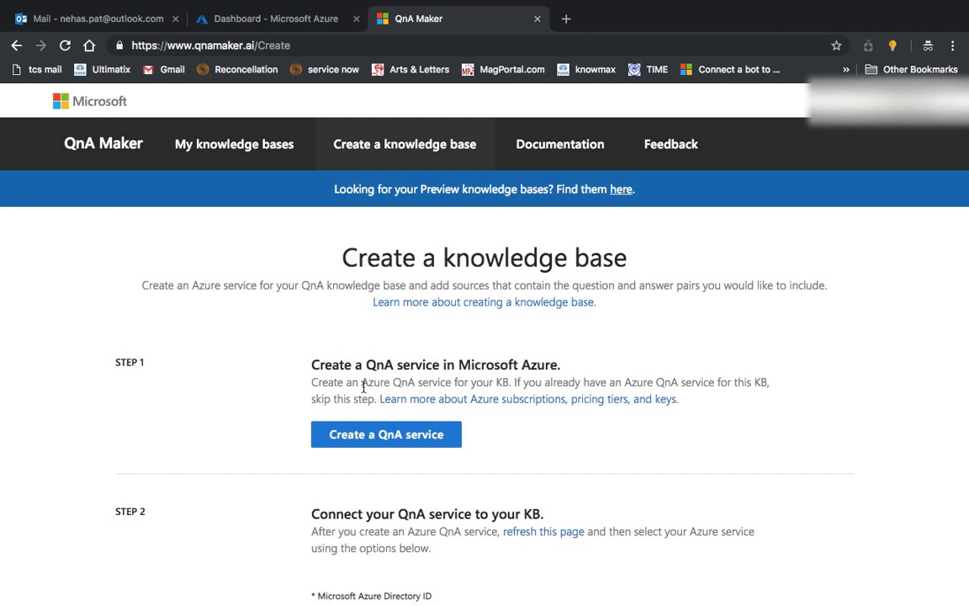
pyautogui.click(371, 435)
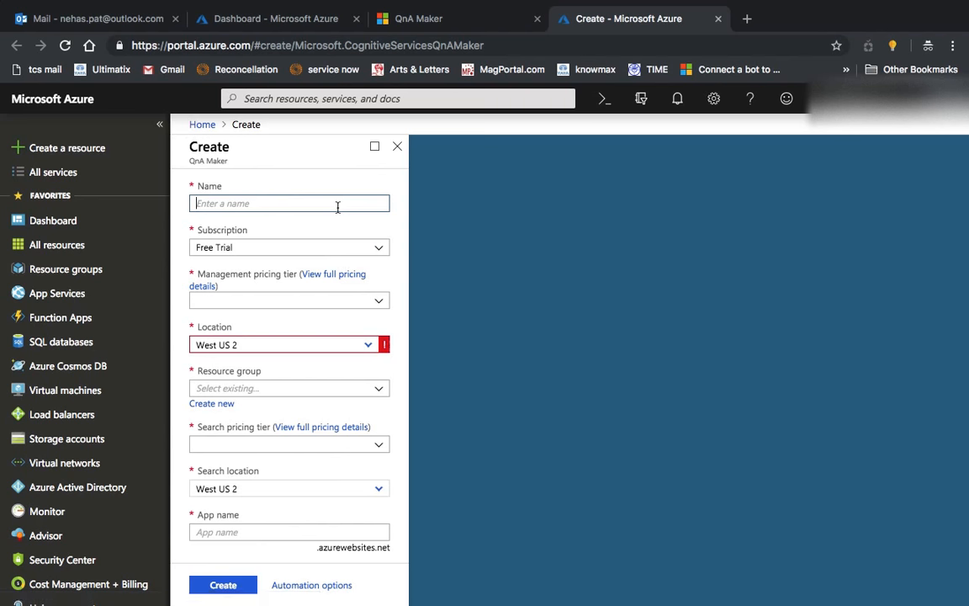
pyautogui.write('sn')
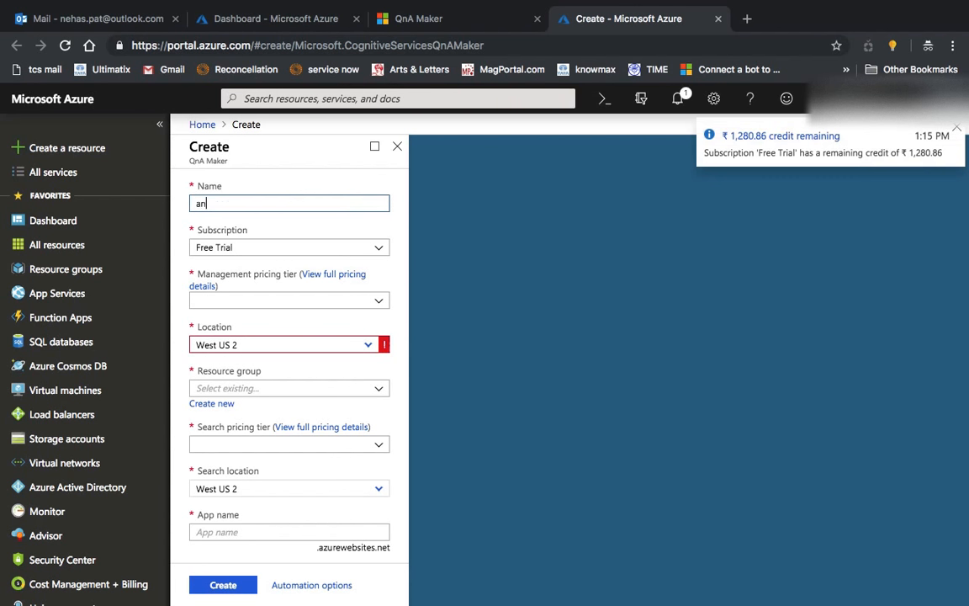
pyautogui.press('BackSpace')
pyautogui.press('BackSpace')
pyautogui.write('smartn')
pyautogui.press('BackSpace')
pyautogui.press('BackSpace')
pyautogui.press('BackSpace')
pyautogui.press('BackSpace')
pyautogui.press('BackSpace')
pyautogui.press('BackSpace')
pyautogui.write('s')
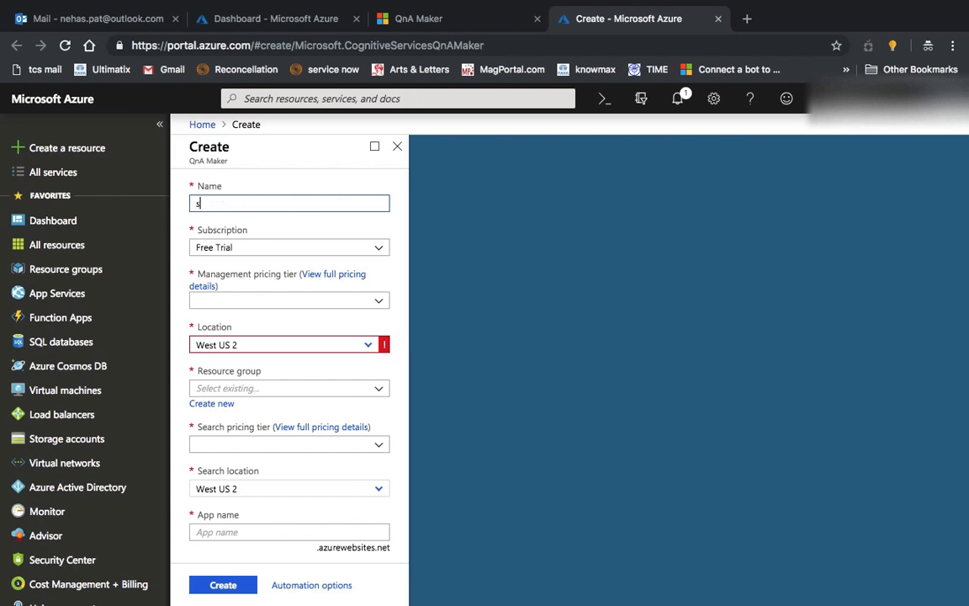
pyautogui.write('ampleamanqna')
# - Keep the Free Trial subscription, set the QnA service location to West US, and choose the F0 (3 Calls per second) management pricing tier
pyautogui.click(357, 248)
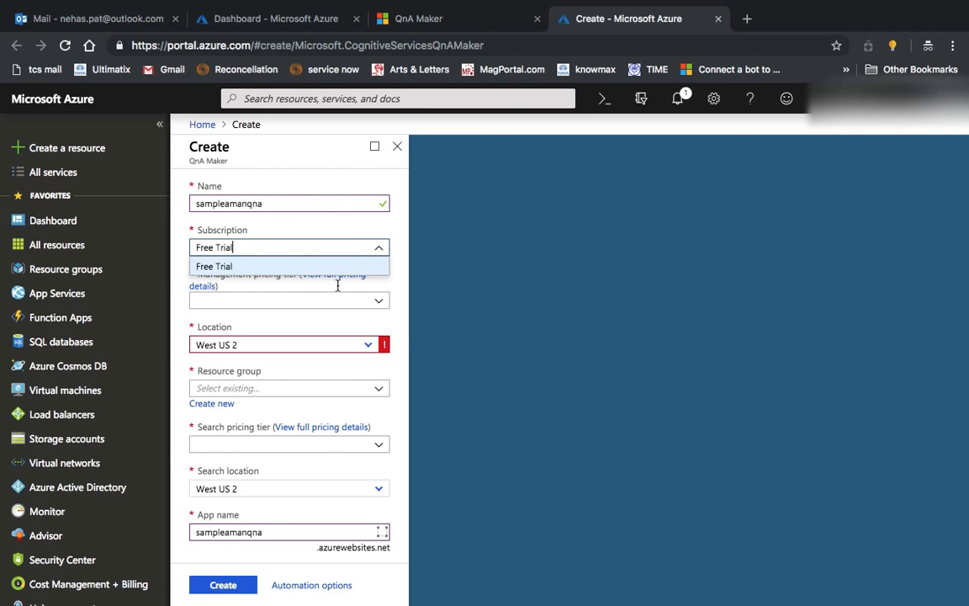
pyautogui.doubleClick(384, 254)
pyautogui.click(384, 254)
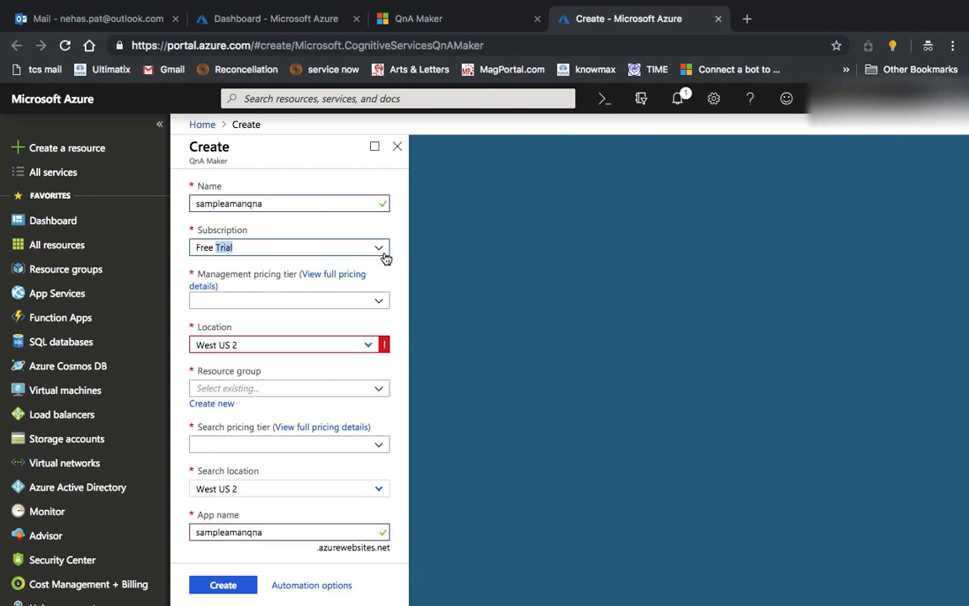
pyautogui.click(373, 303)
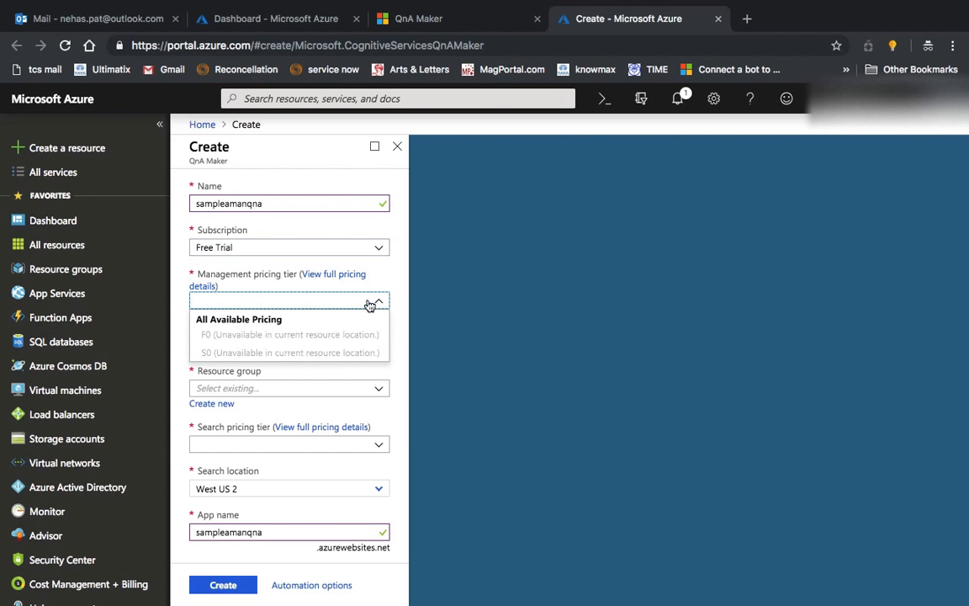
pyautogui.click(370, 305)
pyautogui.click(370, 344)
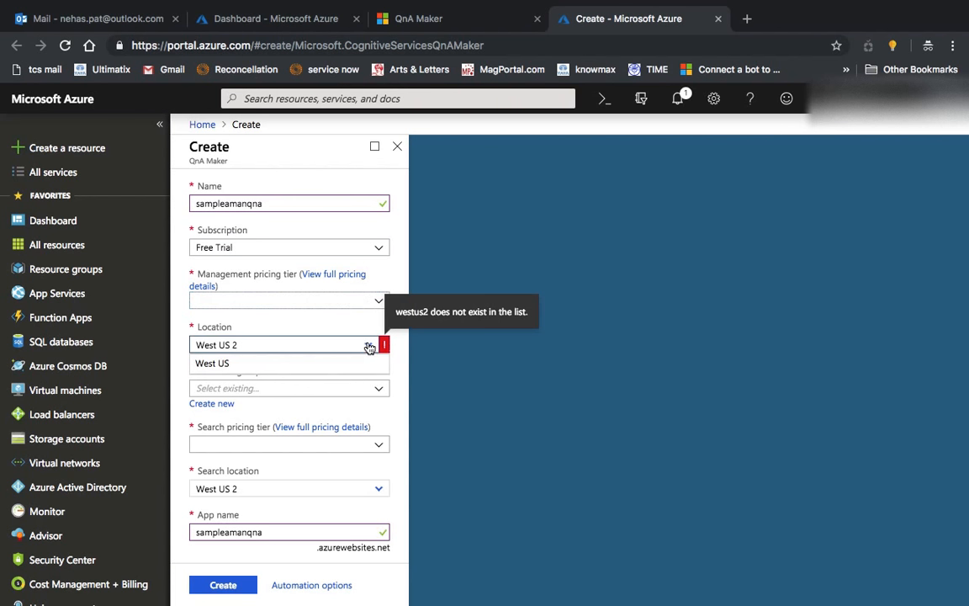
pyautogui.click(341, 365)
pyautogui.click(380, 306)
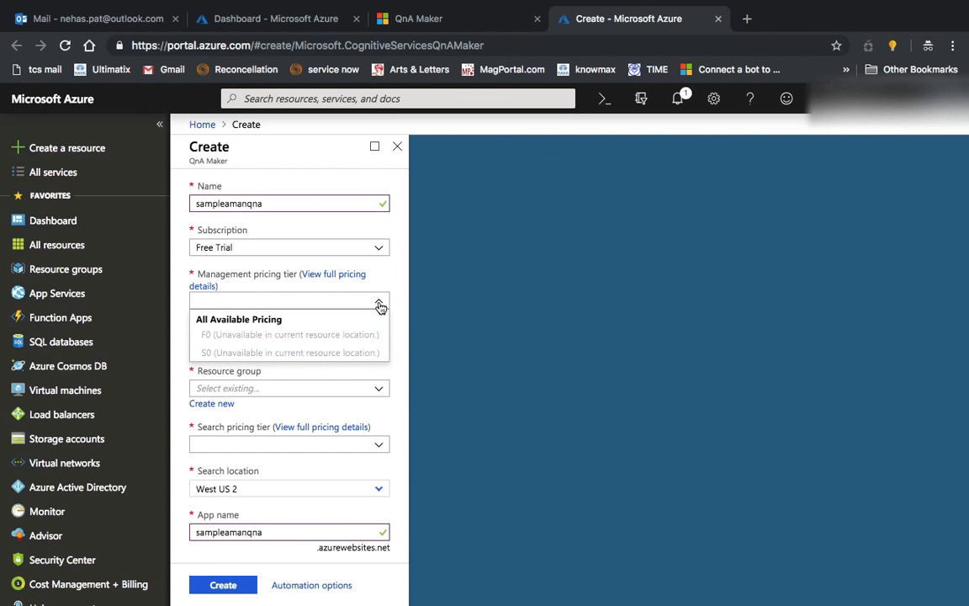
pyautogui.click(381, 308)
pyautogui.click(380, 308)
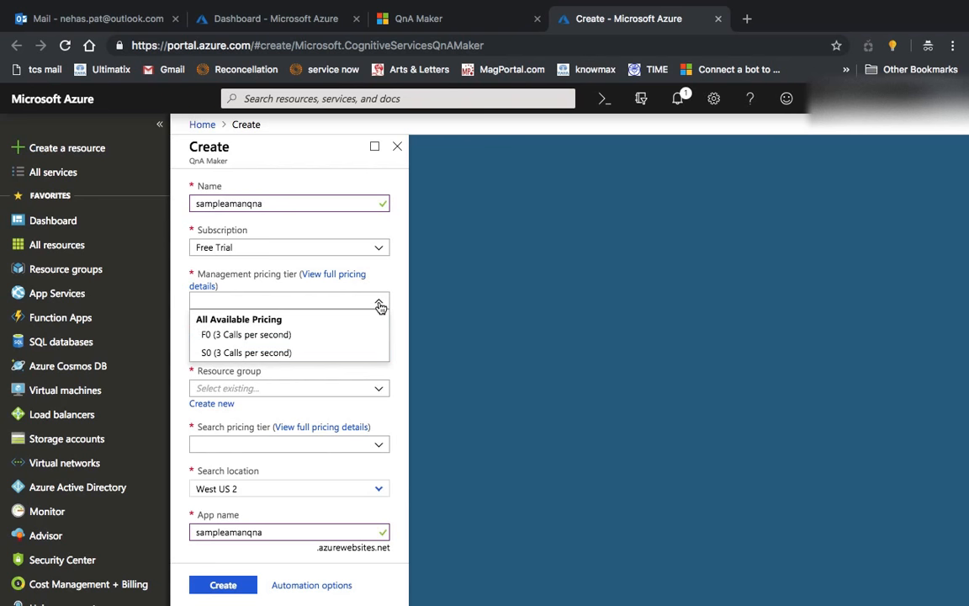
pyautogui.click(338, 339)
# - Assign the QnA service to the resource group samplebotamanrg and set its search pricing tier to B (5 Indexes, 1M Documents)
pyautogui.scroll(-1, 315, 389)
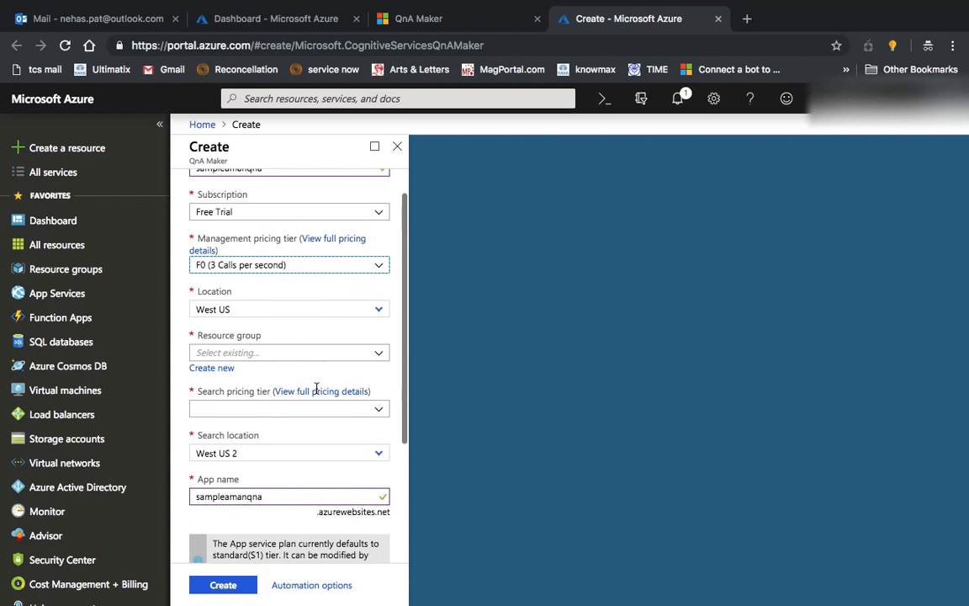
pyautogui.click(379, 353)
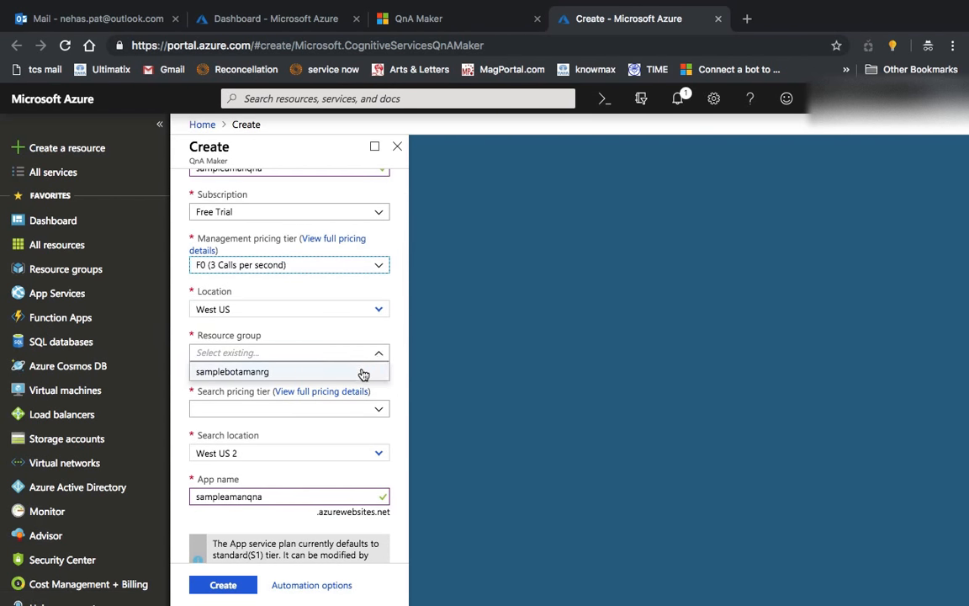
pyautogui.click(361, 372)
pyautogui.scroll(-1, 357, 383)
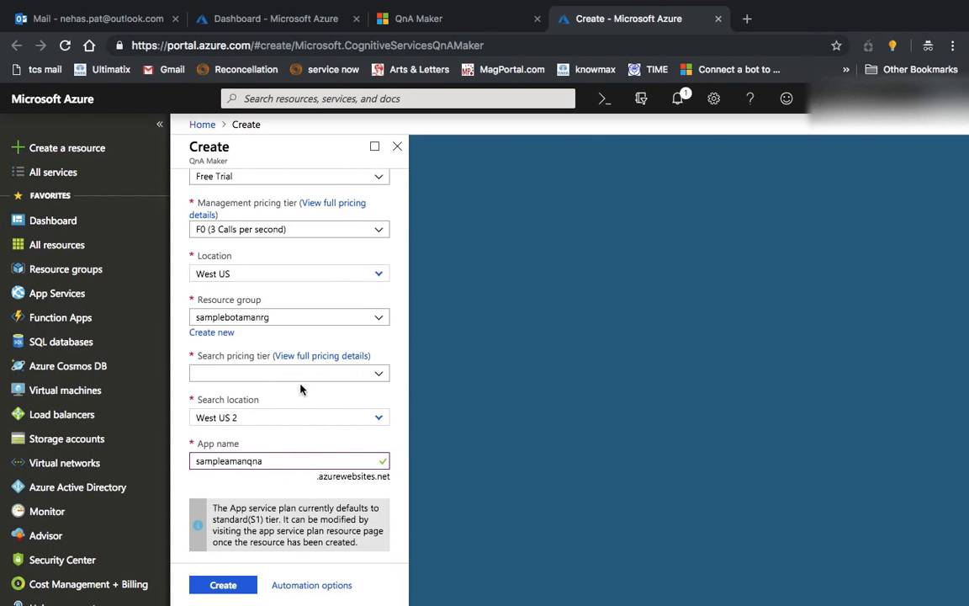
pyautogui.click(324, 375)
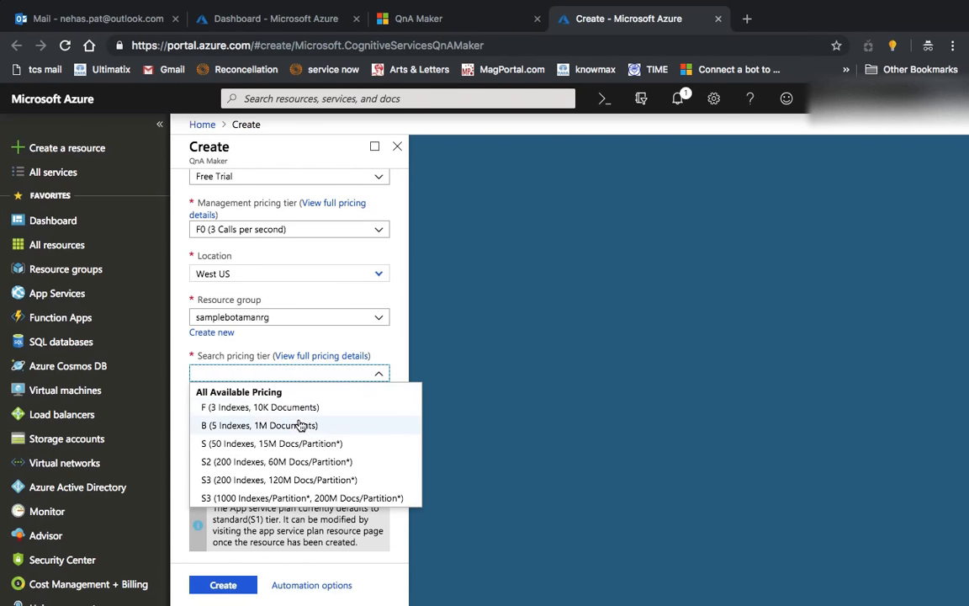
pyautogui.click(301, 425)
# - Review the remaining website and App insights settings and submit the QnA service for creation
pyautogui.scroll(-1, 298, 419)
pyautogui.scroll(-3, 299, 420)
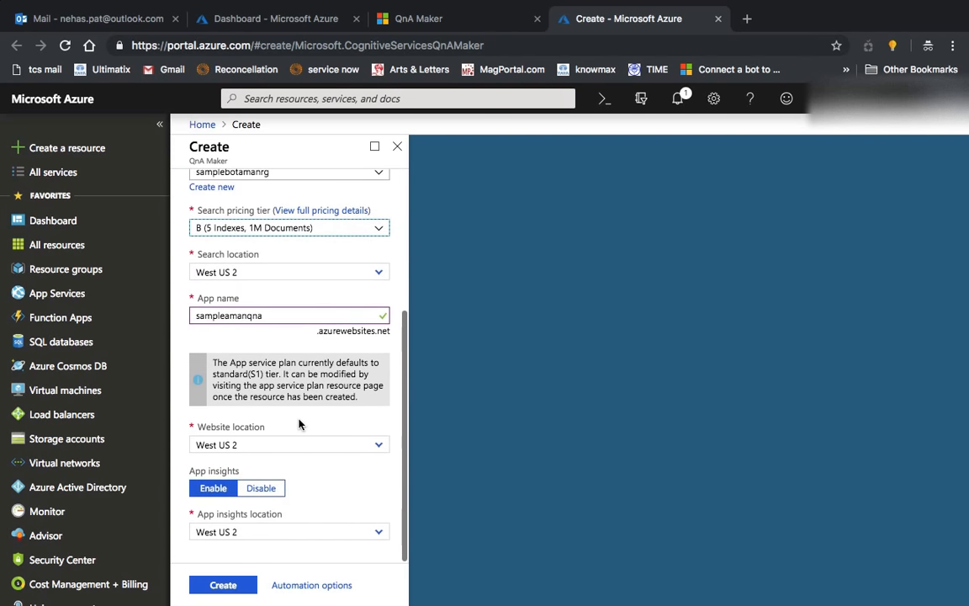
pyautogui.click(215, 584)
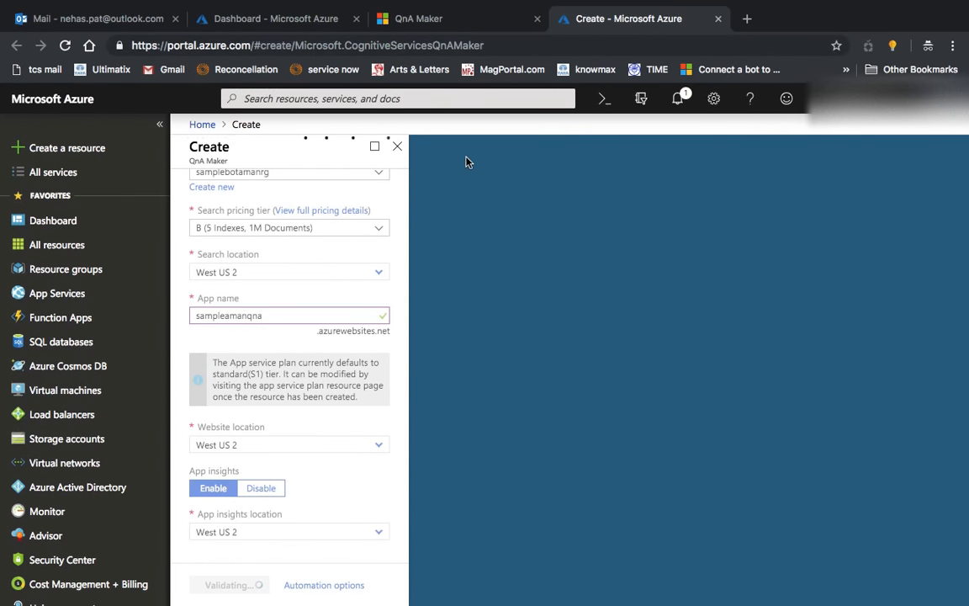
# - Check the deployment status of the new QnA service in the Azure portal notifications
pyautogui.click(526, 27)
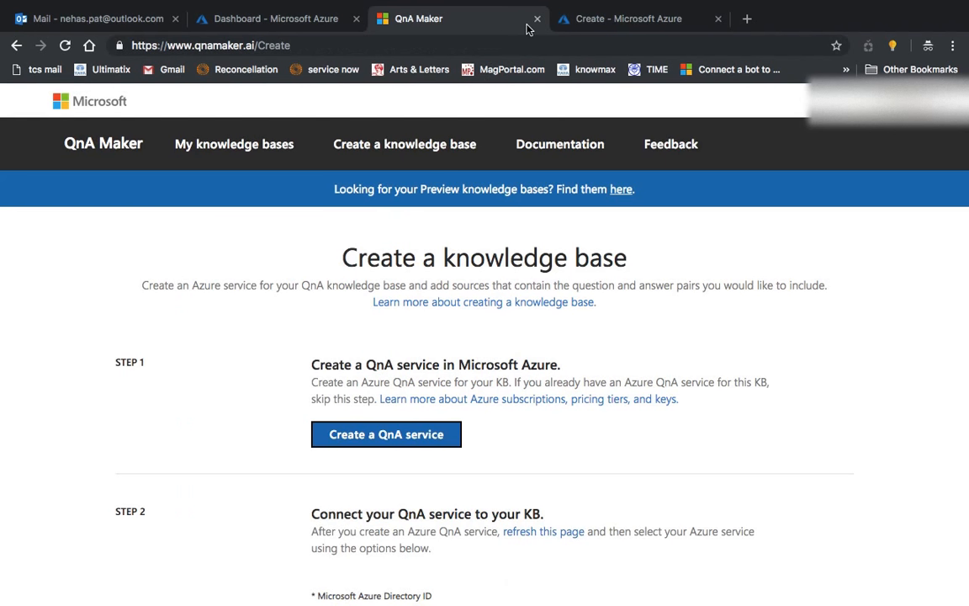
pyautogui.click(591, 23)
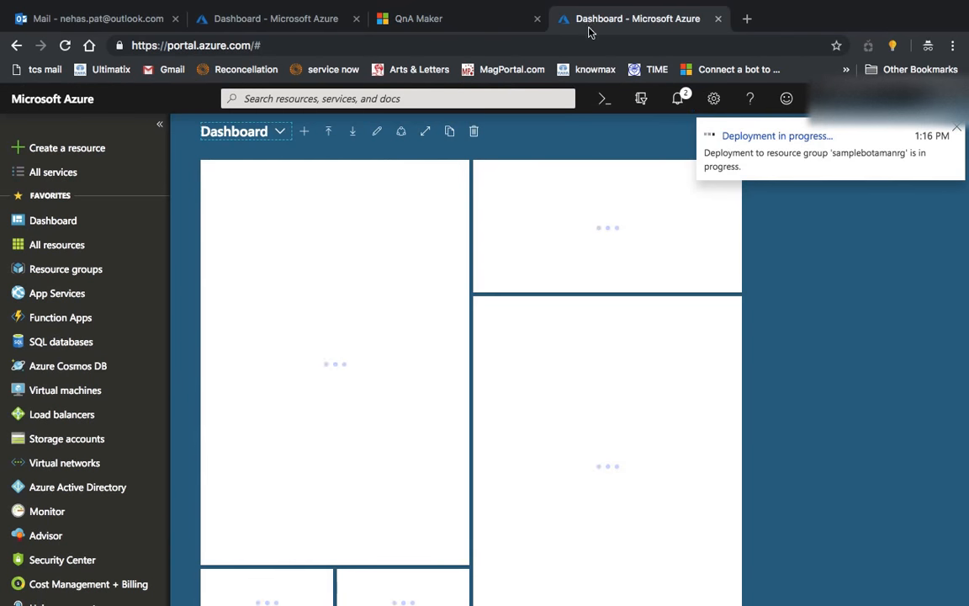
pyautogui.click(713, 99)
pyautogui.click(676, 100)
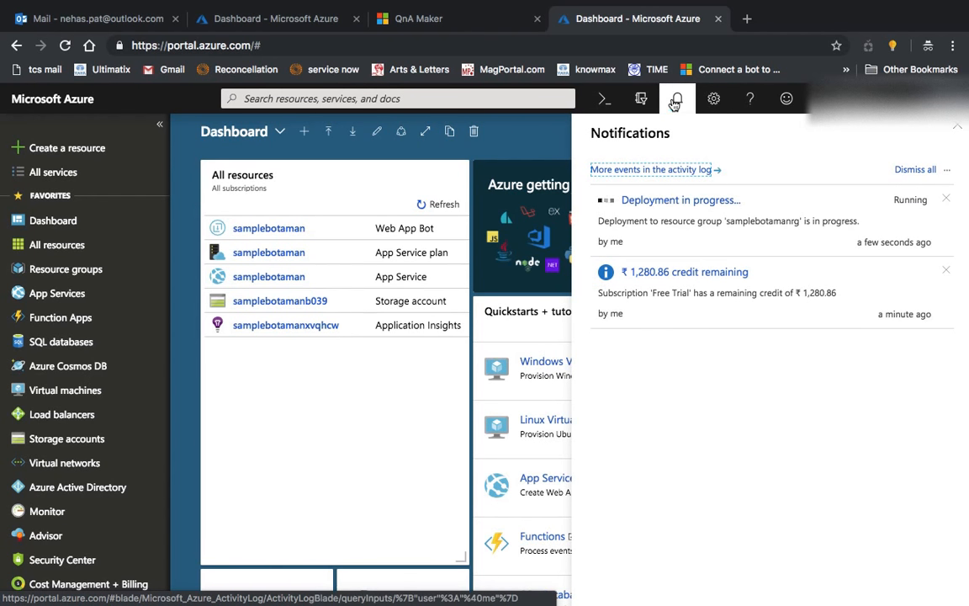
pyautogui.click(676, 100)
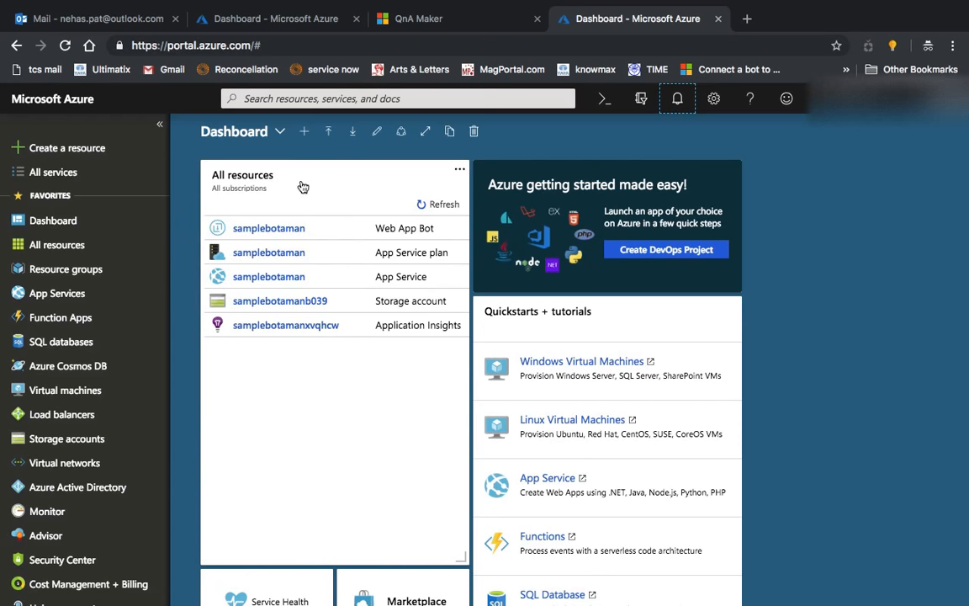
# - Keep monitoring the QnA service deployment in the Azure notifications while switching between the QnA Maker page and the dashboard
pyautogui.click(467, 17)
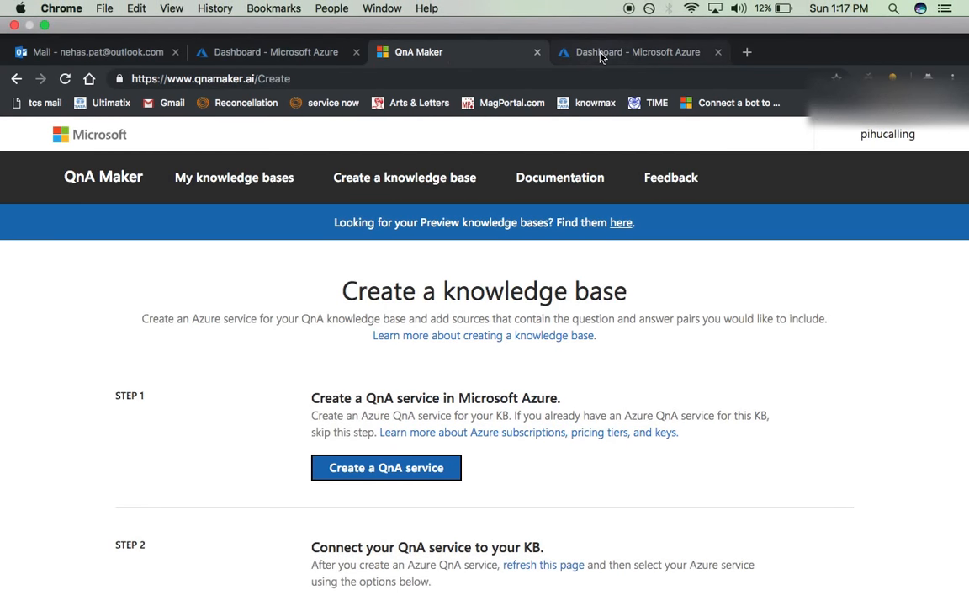
pyautogui.click(600, 56)
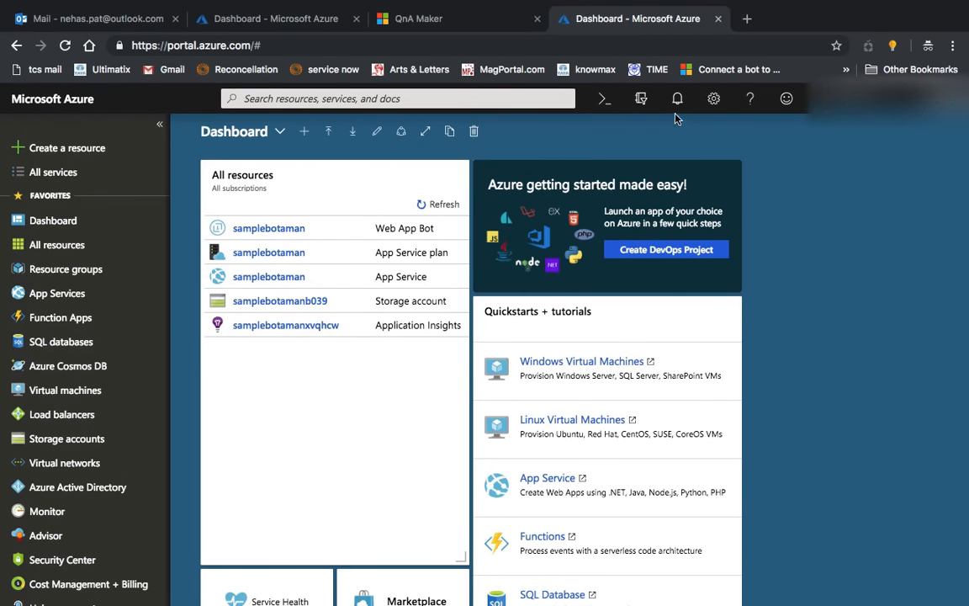
pyautogui.click(680, 103)
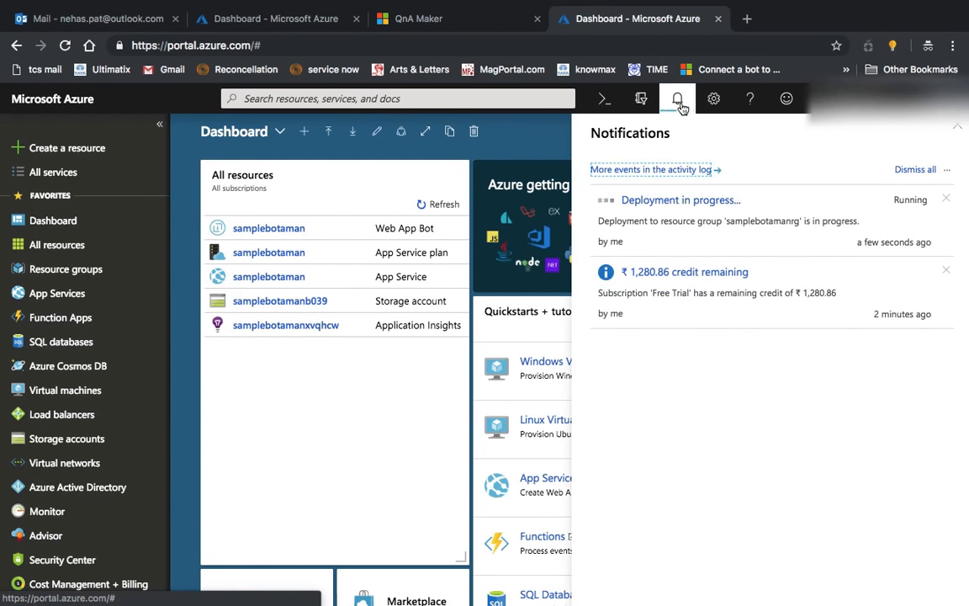
pyautogui.click(680, 101)
pyautogui.click(485, 21)
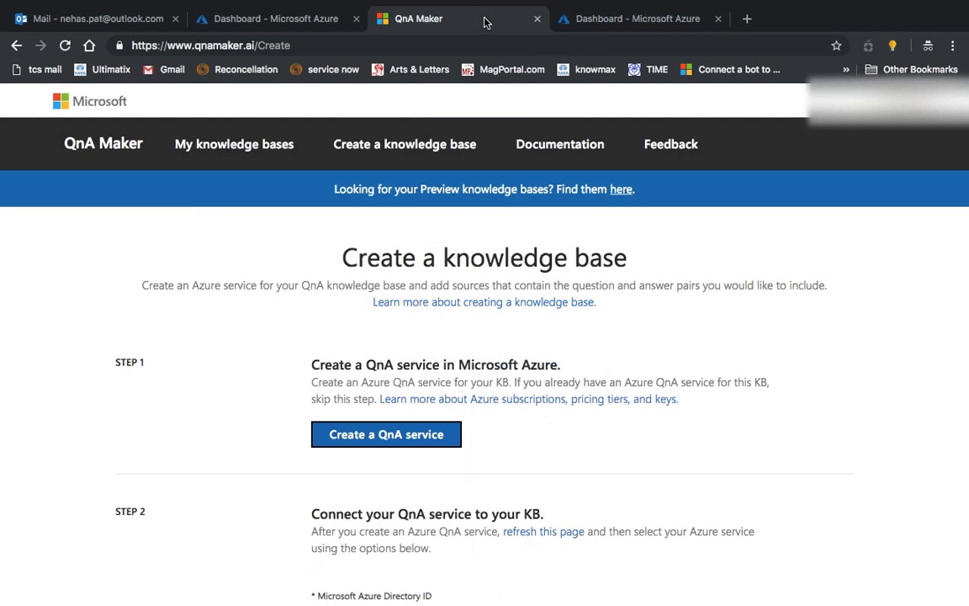
pyautogui.click(600, 22)
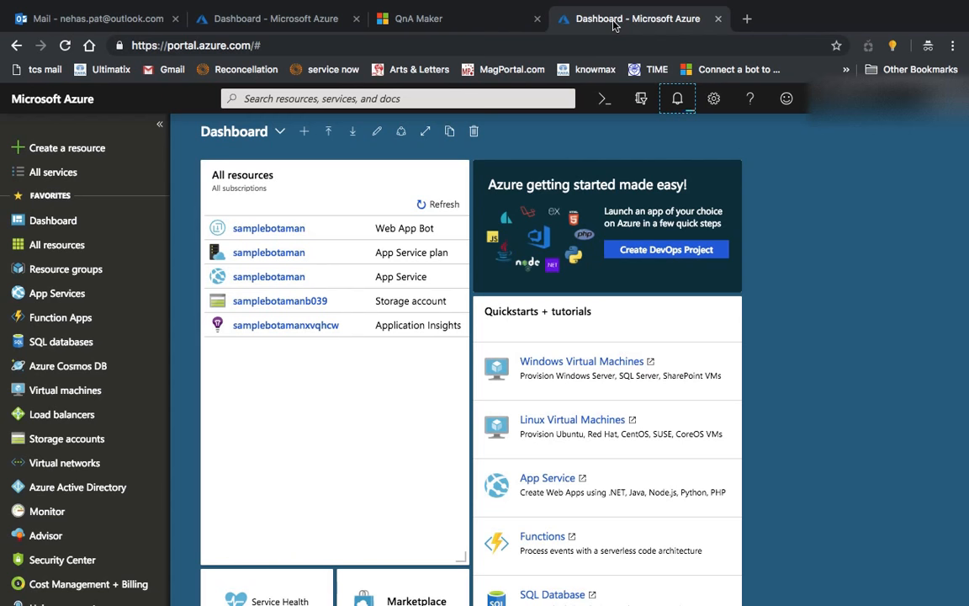
pyautogui.scroll(-2, 566, 371)
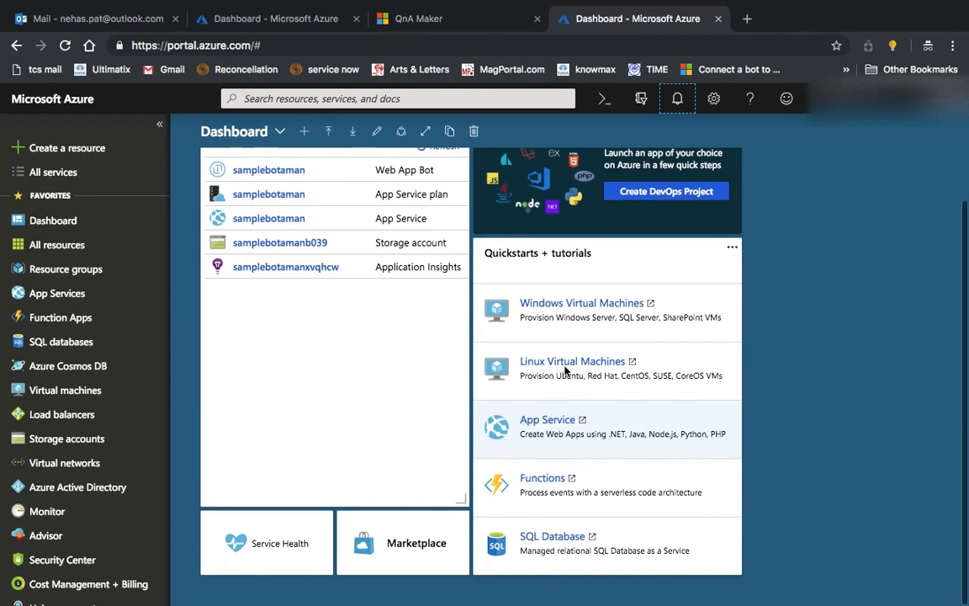
pyautogui.click(680, 99)
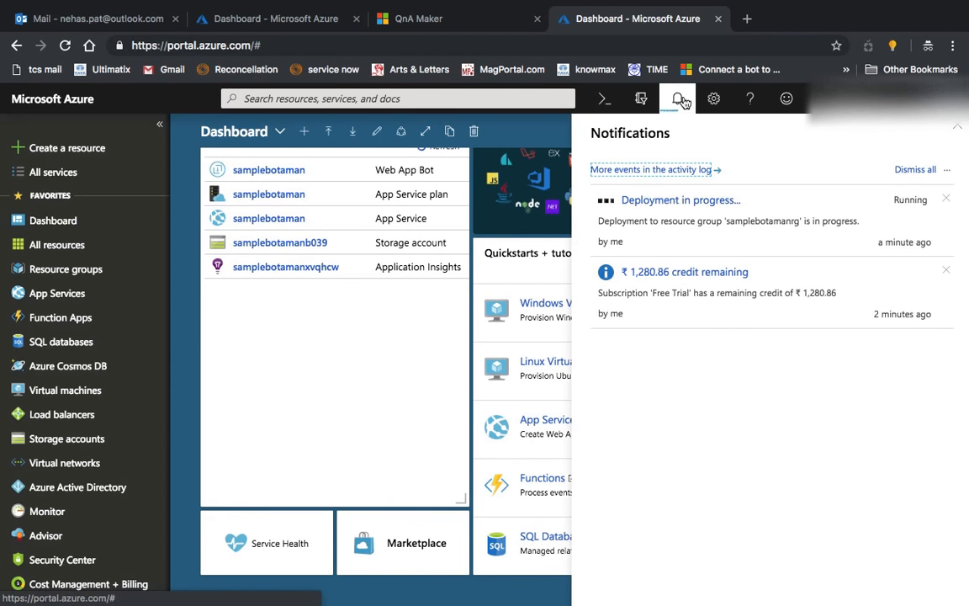
pyautogui.click(682, 100)
pyautogui.click(682, 100)
pyautogui.click(681, 100)
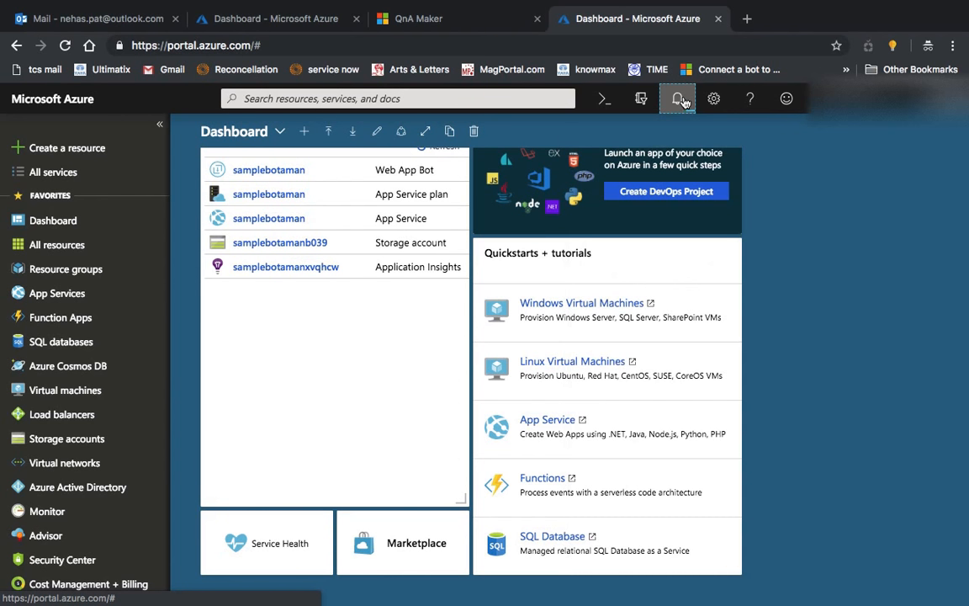
pyautogui.click(404, 26)
pyautogui.click(555, 21)
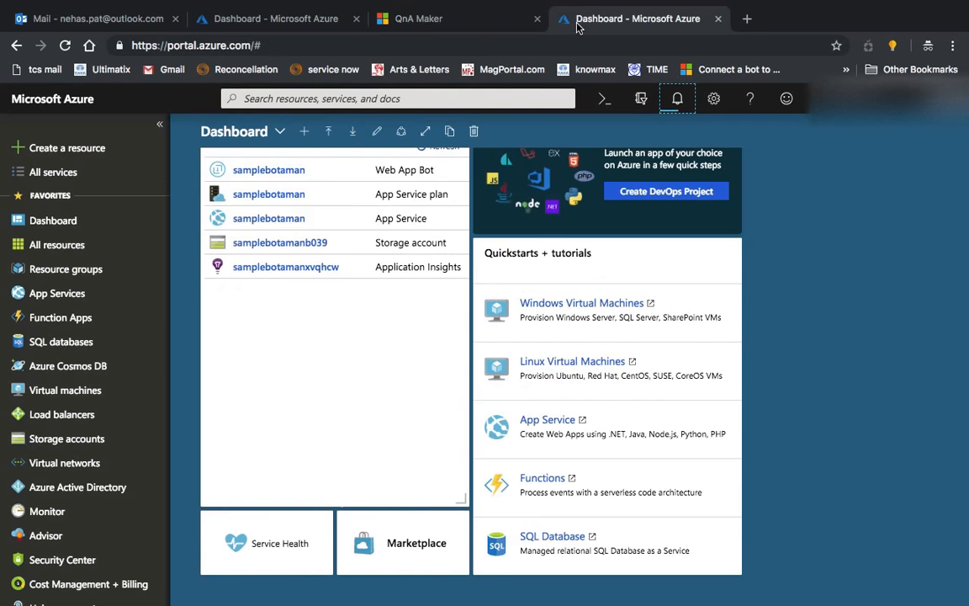
# - Reload the Azure portal dashboard and check its notifications and resource list for the deployment of the sampleamanqna service
pyautogui.click(679, 101)
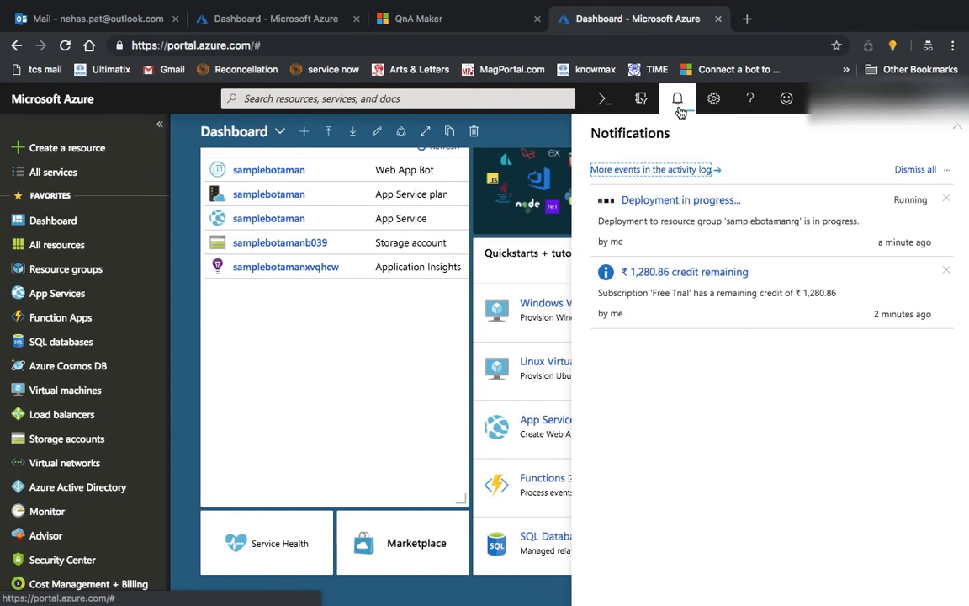
pyautogui.click(457, 21)
pyautogui.click(629, 25)
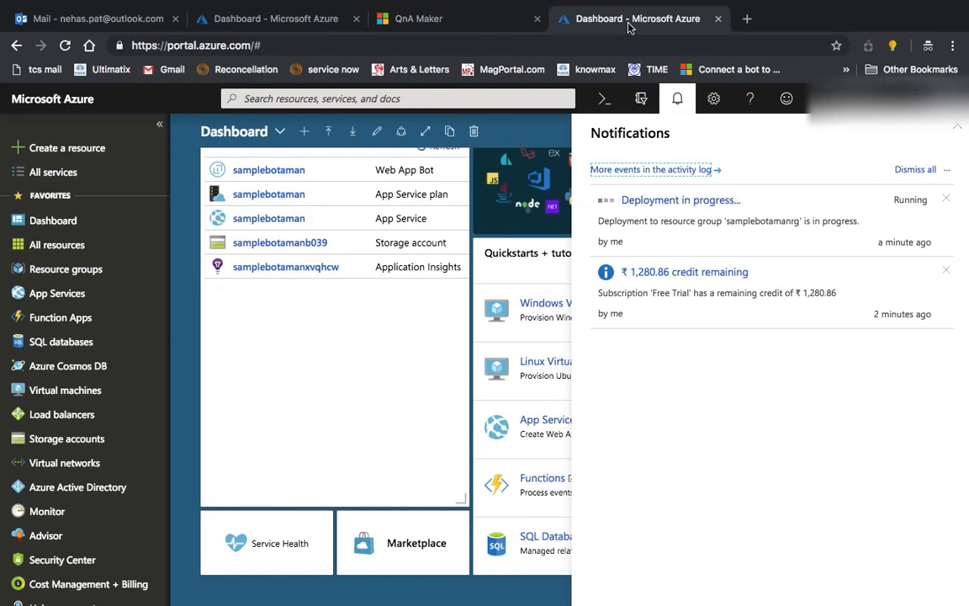
pyautogui.click(64, 45)
pyautogui.click(461, 30)
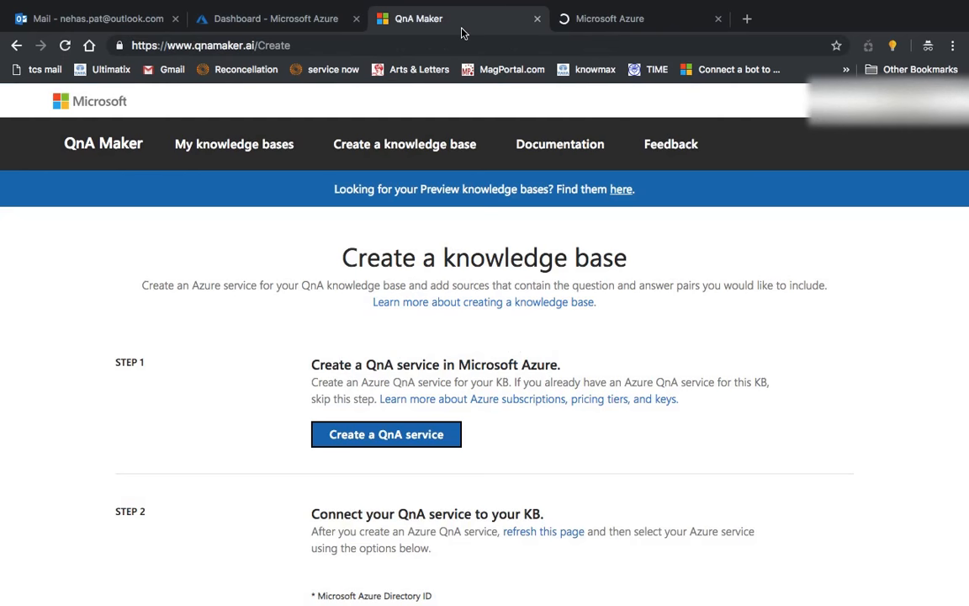
pyautogui.click(618, 18)
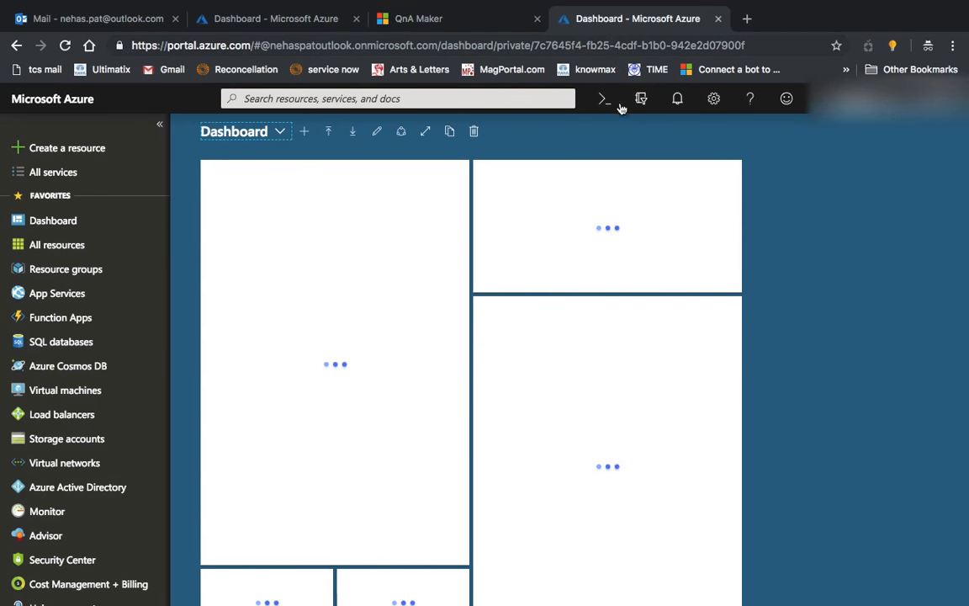
pyautogui.click(675, 103)
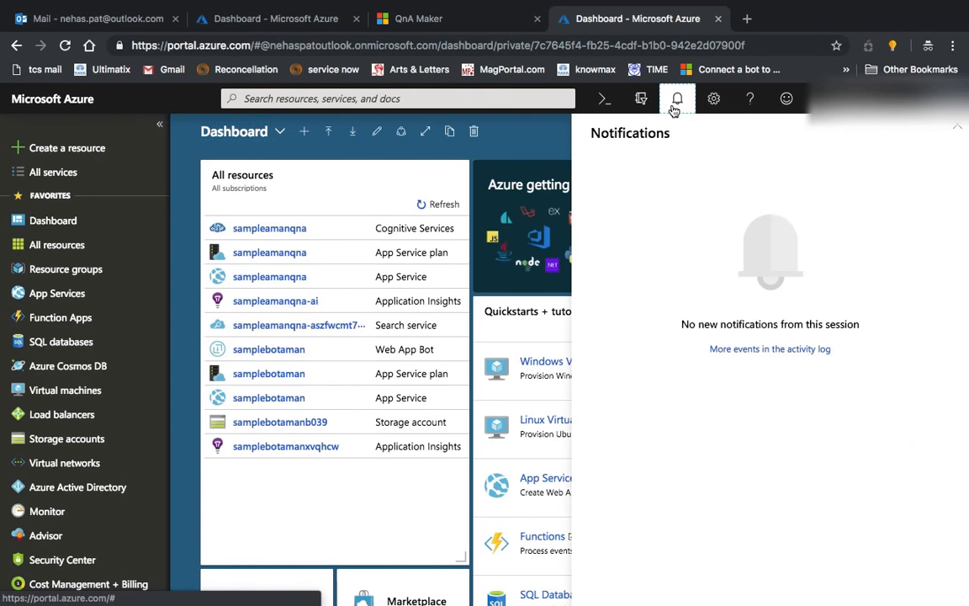
pyautogui.click(675, 108)
pyautogui.click(674, 107)
pyautogui.click(674, 108)
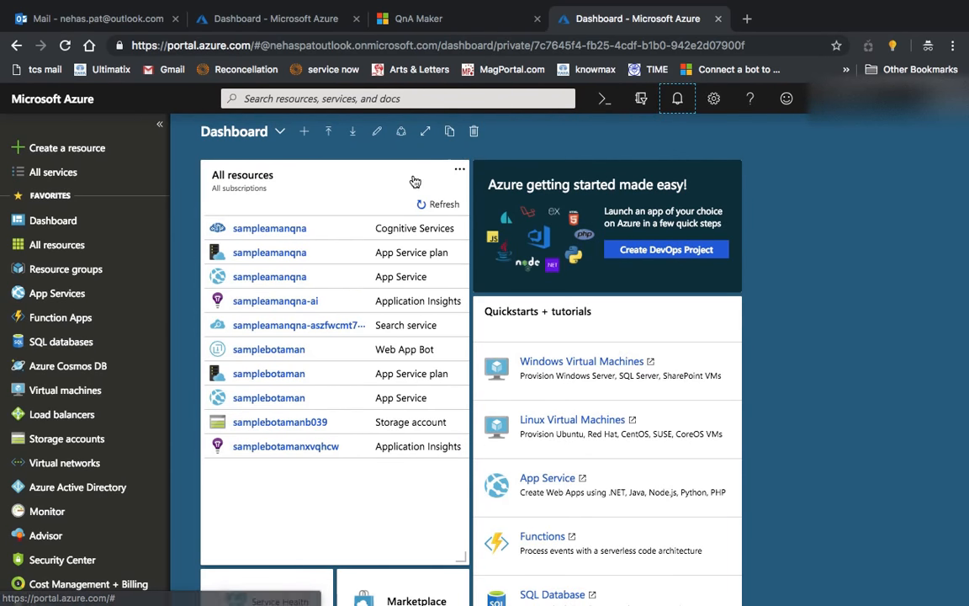
# - Reload QnA Maker's knowledge base creation page so the newly created QnA service can be selected for connection
pyautogui.click(447, 30)
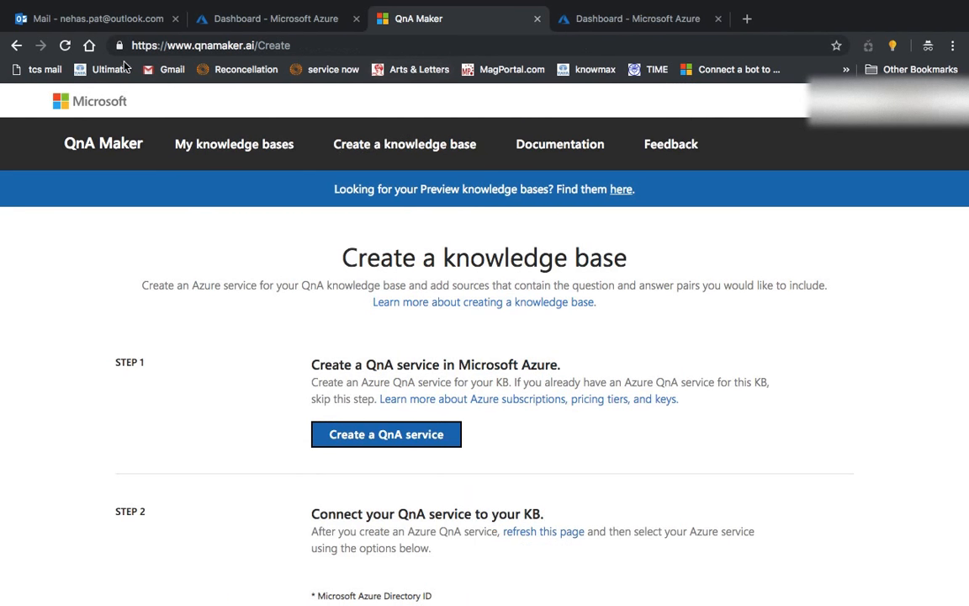
pyautogui.click(64, 46)
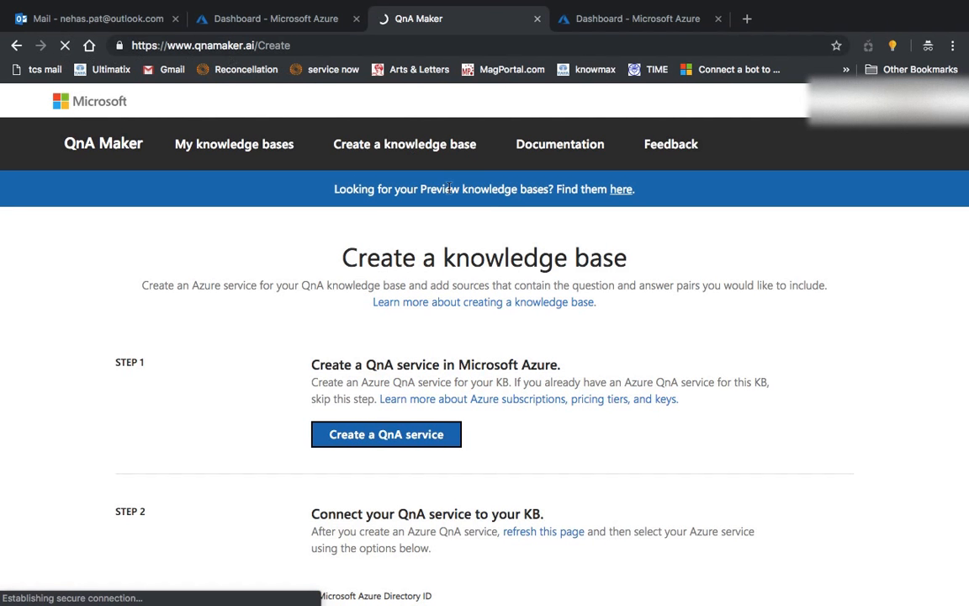
pyautogui.scroll(-5, 429, 282)
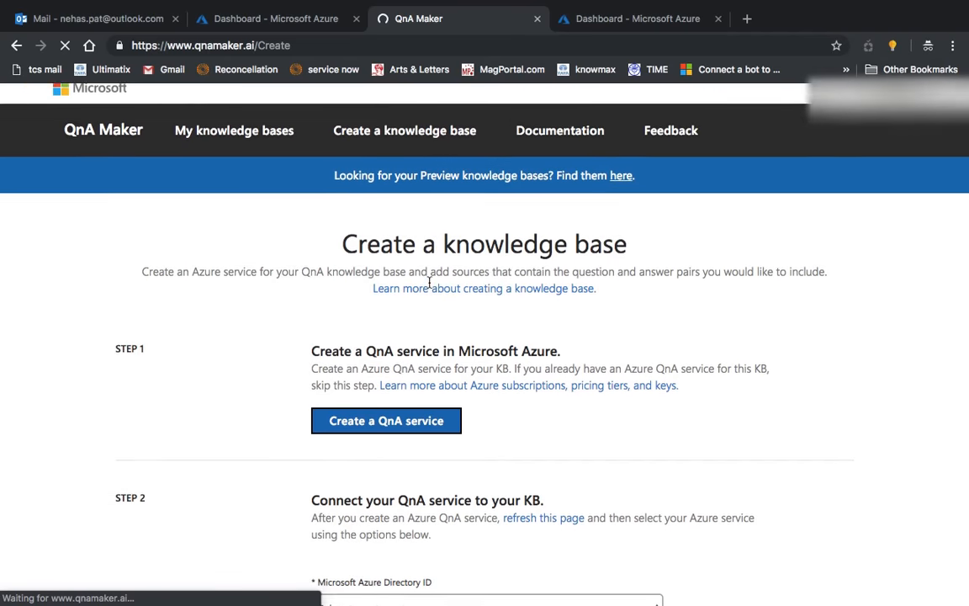
pyautogui.scroll(2, 429, 283)
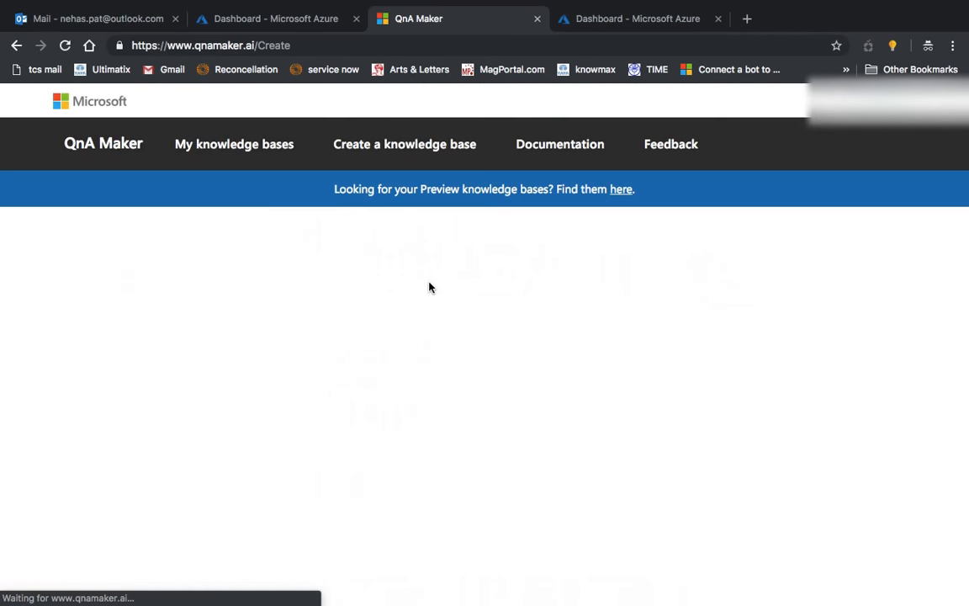
pyautogui.scroll(-3, 429, 283)
pyautogui.scroll(-3, 429, 282)
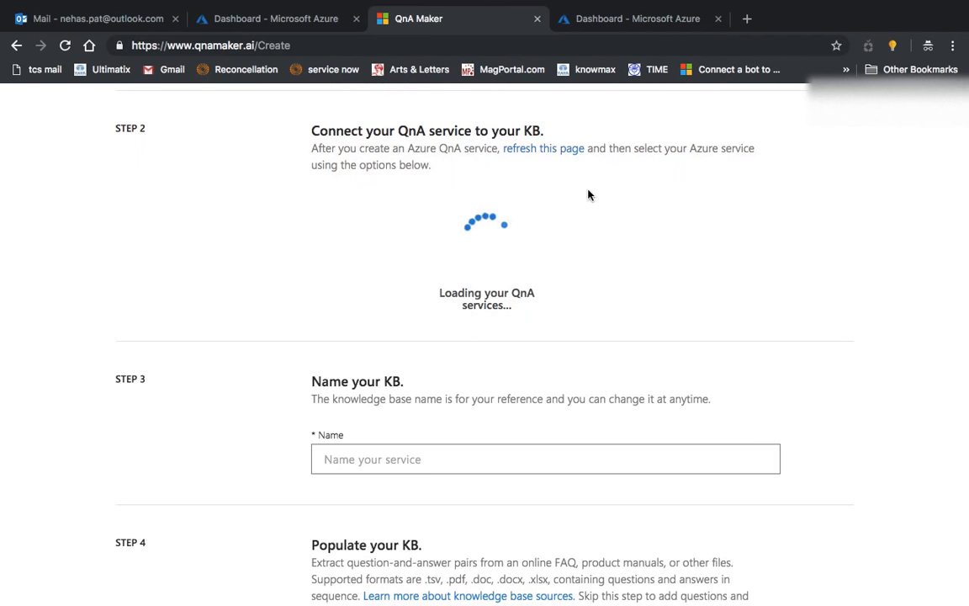
# - Connect the knowledge base to the sampleamanqna QnA service, using the Default Directory and the Free Trial subscription
pyautogui.click(366, 239)
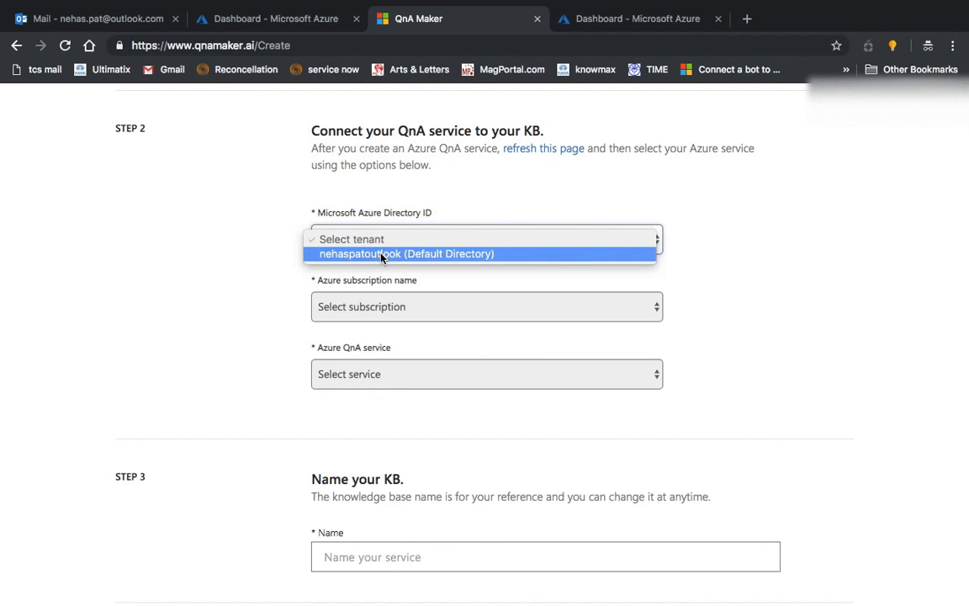
pyautogui.click(380, 254)
pyautogui.scroll(-1, 398, 278)
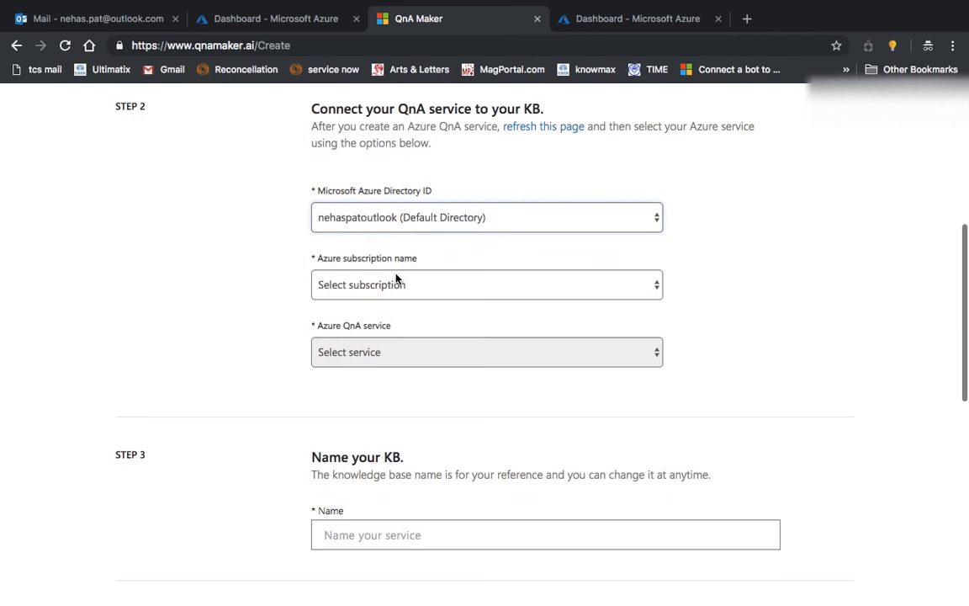
pyautogui.click(412, 286)
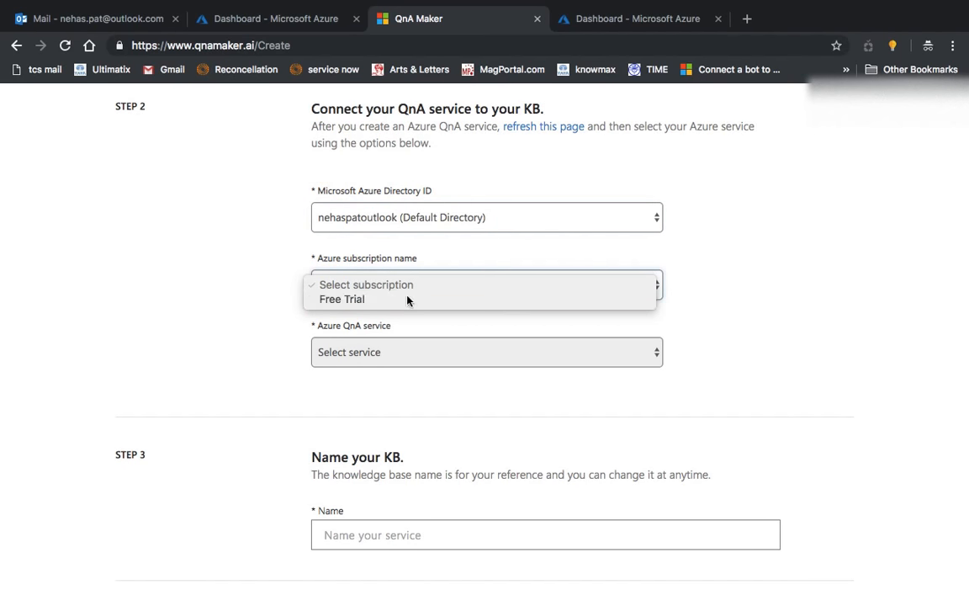
pyautogui.click(406, 299)
pyautogui.click(444, 352)
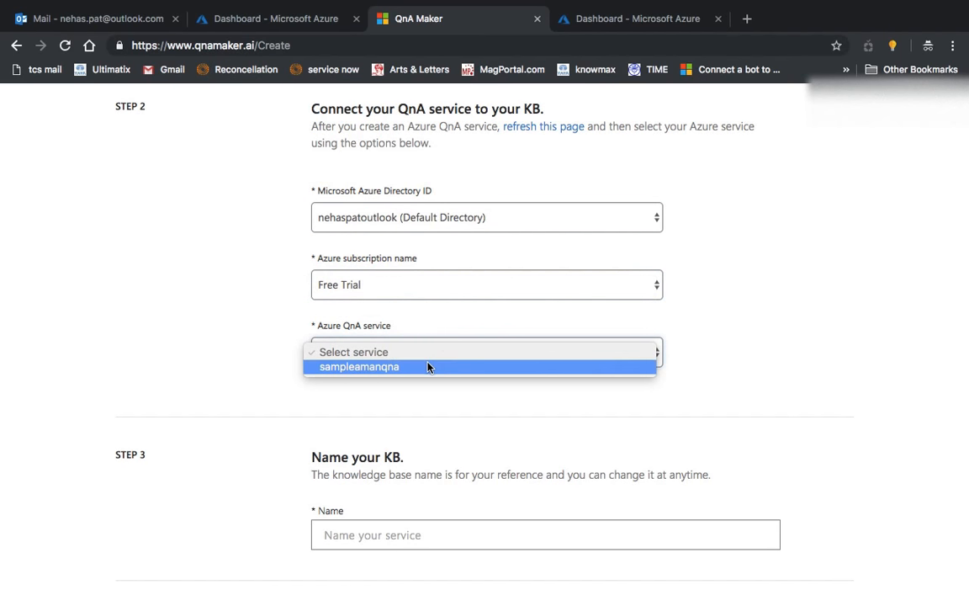
pyautogui.click(429, 366)
# - Name the knowledge base sampleqnakbaman
pyautogui.scroll(-3, 428, 367)
pyautogui.click(398, 414)
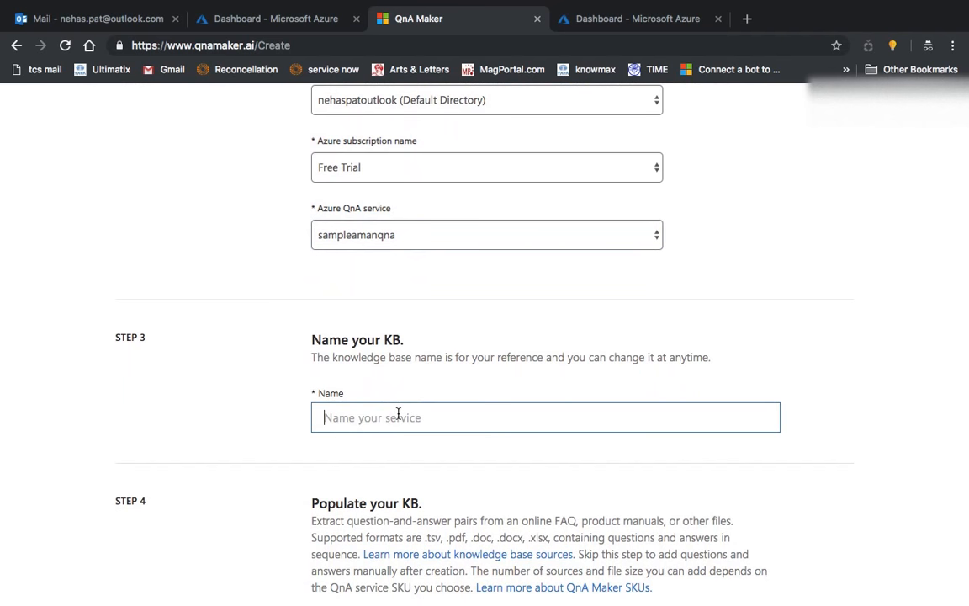
pyautogui.write('s')
pyautogui.press('BackSpace')
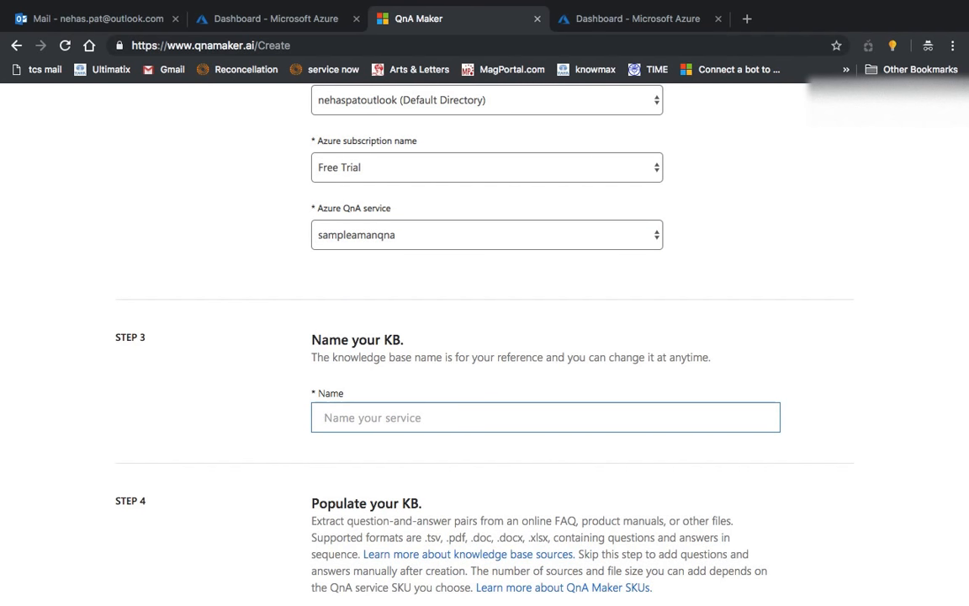
pyautogui.write('sam')
pyautogui.press('BackSpace')
pyautogui.write('m')
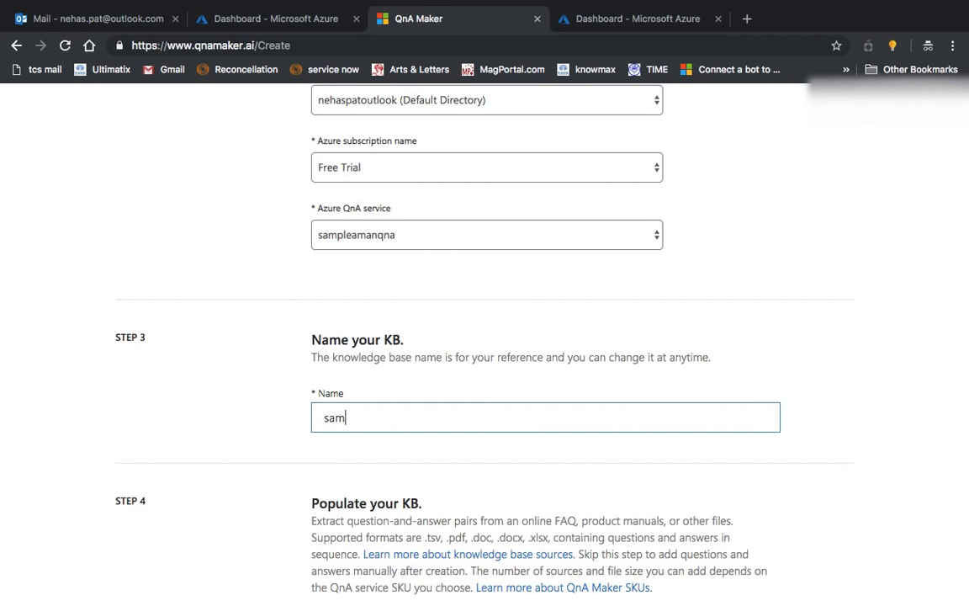
pyautogui.press('BackSpace')
pyautogui.write('male')
pyautogui.write('qna')
pyautogui.press('BackSpace')
pyautogui.press('BackSpace')
pyautogui.press('BackSpace')
pyautogui.press('BackSpace')
pyautogui.press('BackSpace')
pyautogui.press('BackSpace')
pyautogui.write('ampleqnakbaman')
# - Review the options for populating the knowledge base and create it without adding a source URL or file
pyautogui.scroll(-2, 406, 439)
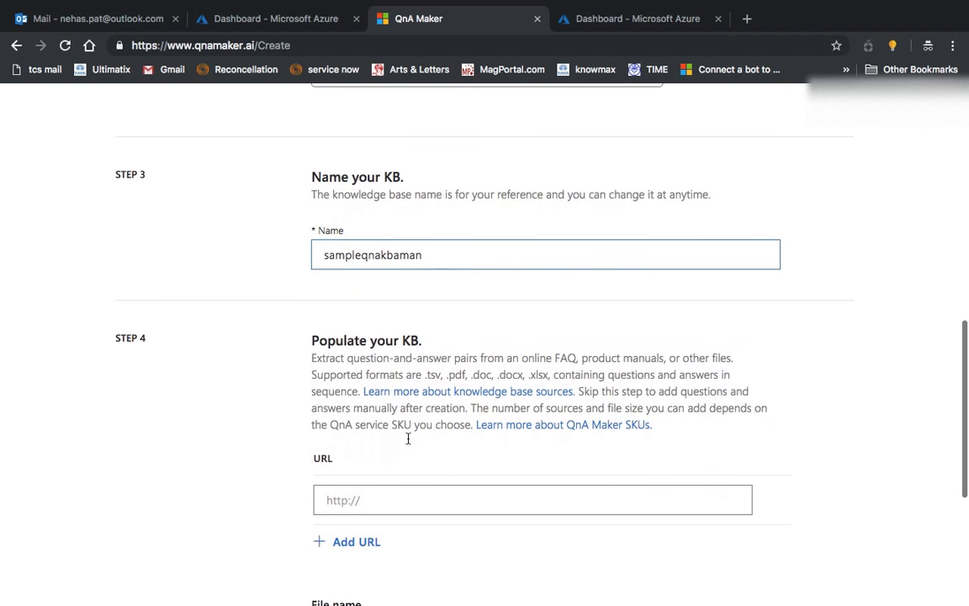
pyautogui.scroll(-5, 446, 506)
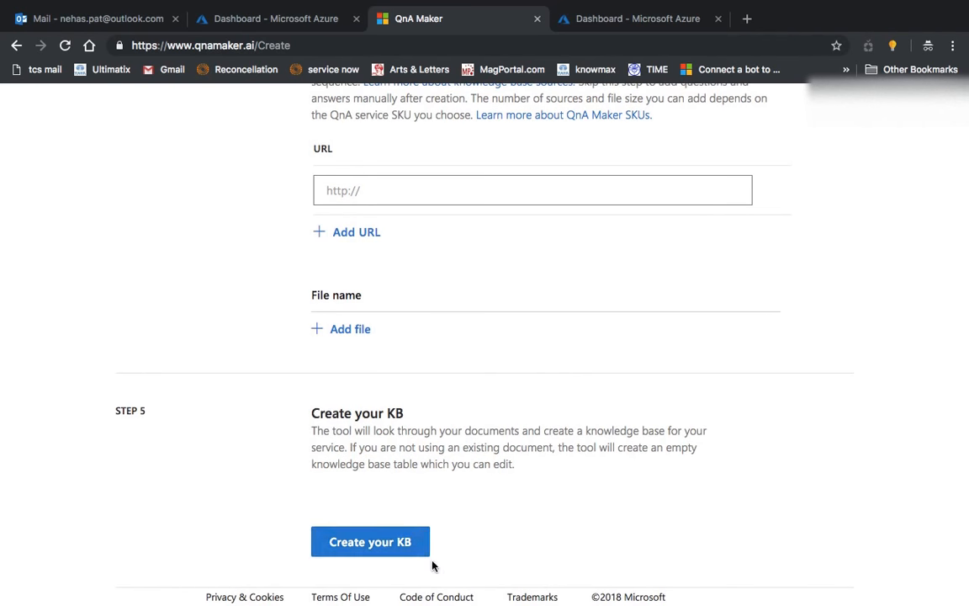
pyautogui.scroll(1, 407, 324)
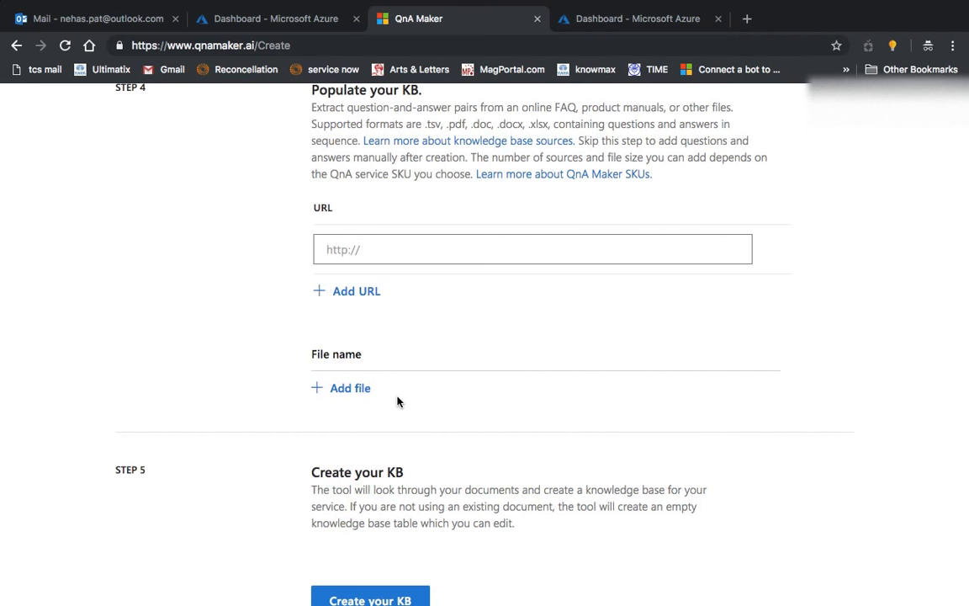
pyautogui.scroll(-1, 370, 431)
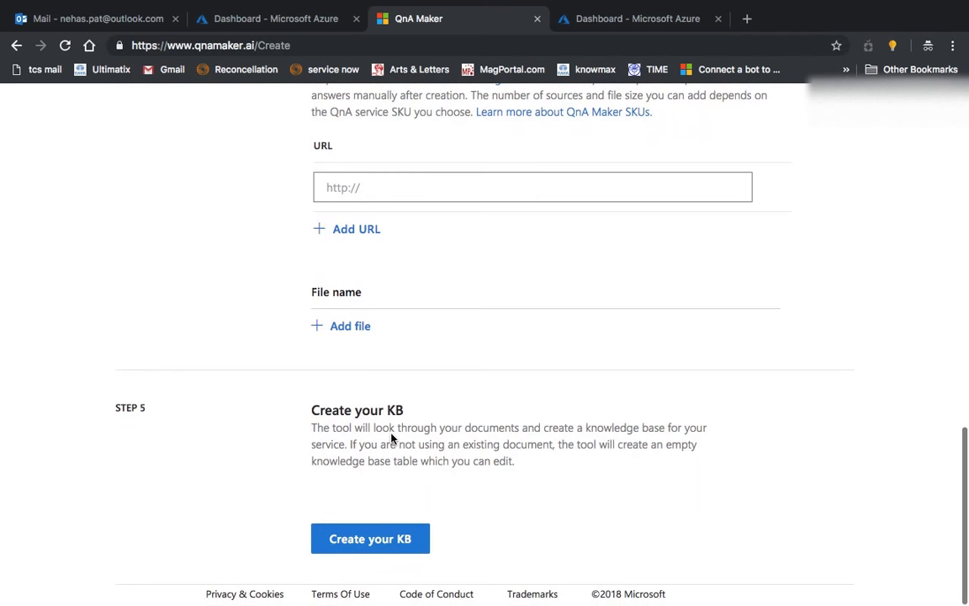
pyautogui.click(382, 553)
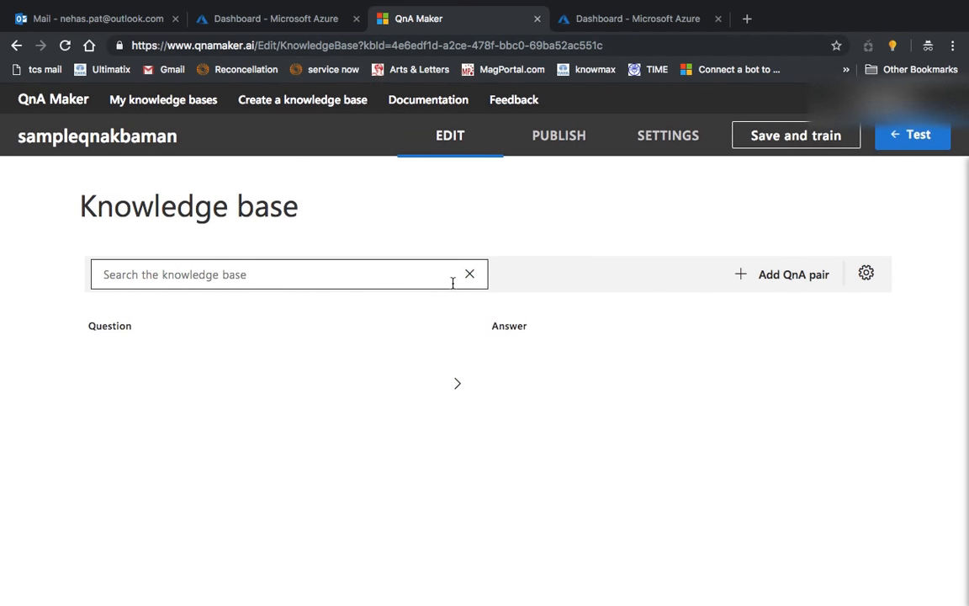
# - Add a QnA pair with the question "Hi" and the answer "Hey! How can I help you?"
pyautogui.click(395, 268)
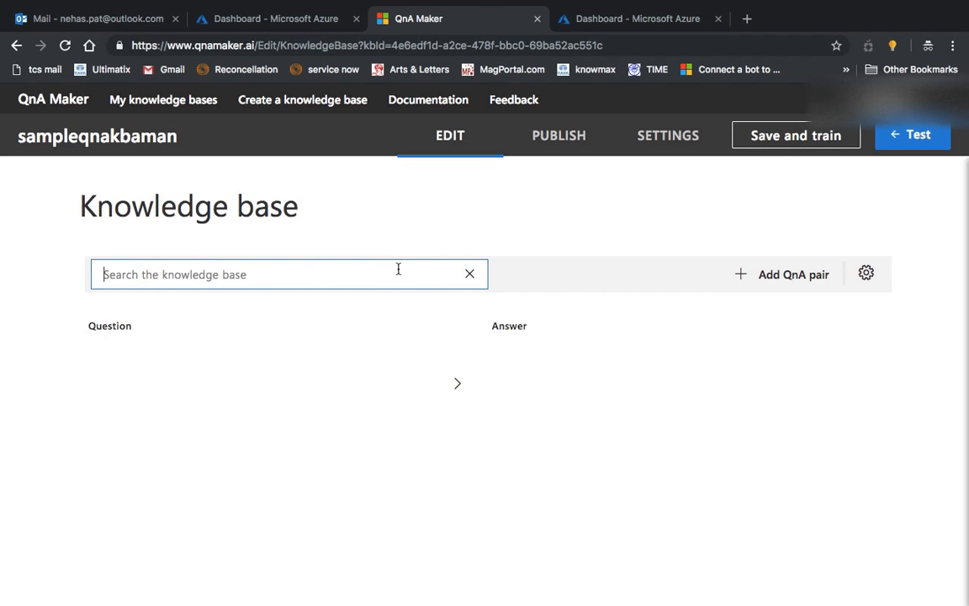
pyautogui.click(764, 277)
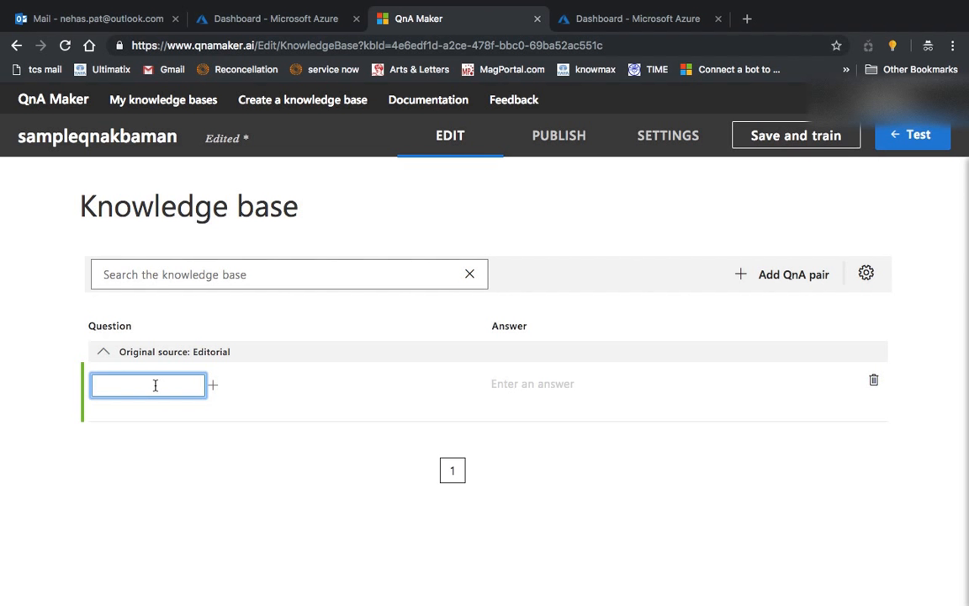
pyautogui.write('Hi')
pyautogui.click(543, 386)
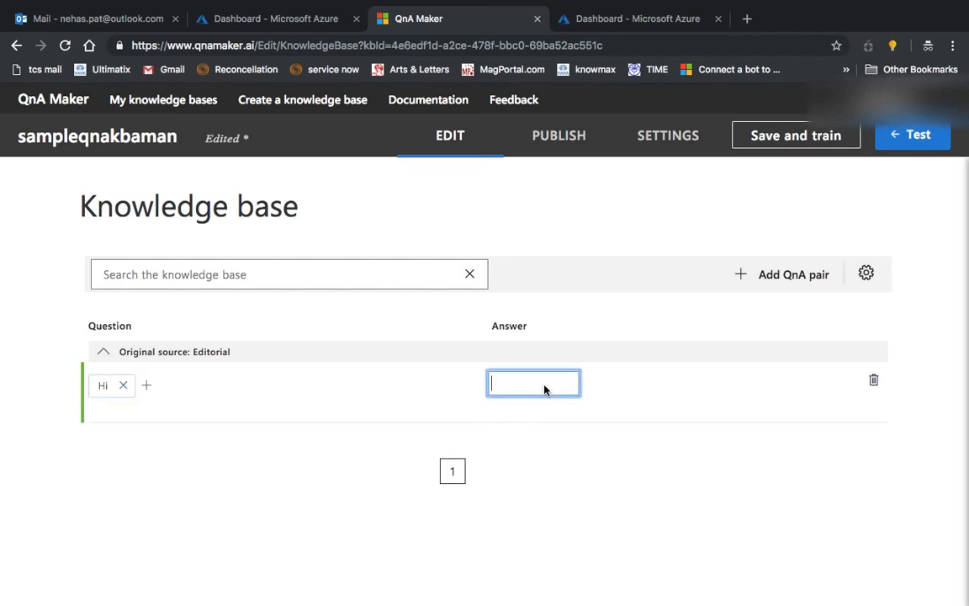
pyautogui.write('HE')
pyautogui.write('ey')
pyautogui.write('! How ac')
pyautogui.write('can I help')
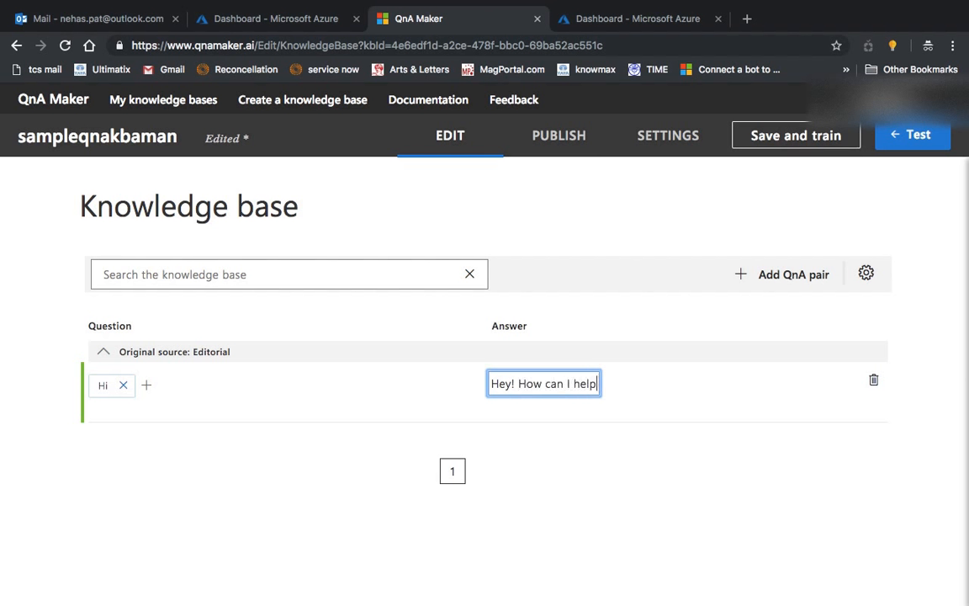
pyautogui.write(' you?')
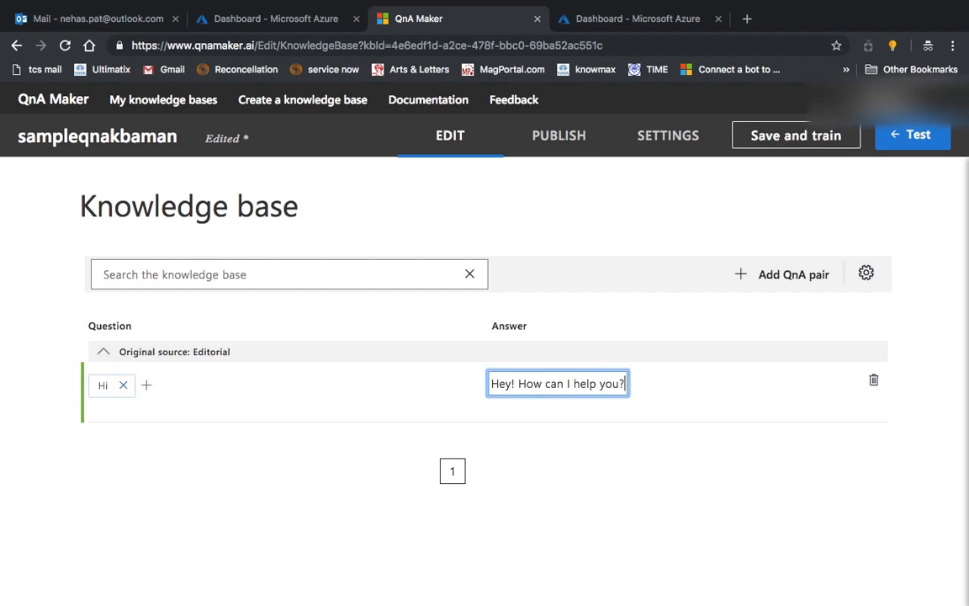
# - Add "Hey" and "Hello" as alternative questions to the "Hi" QnA pair
pyautogui.click(148, 386)
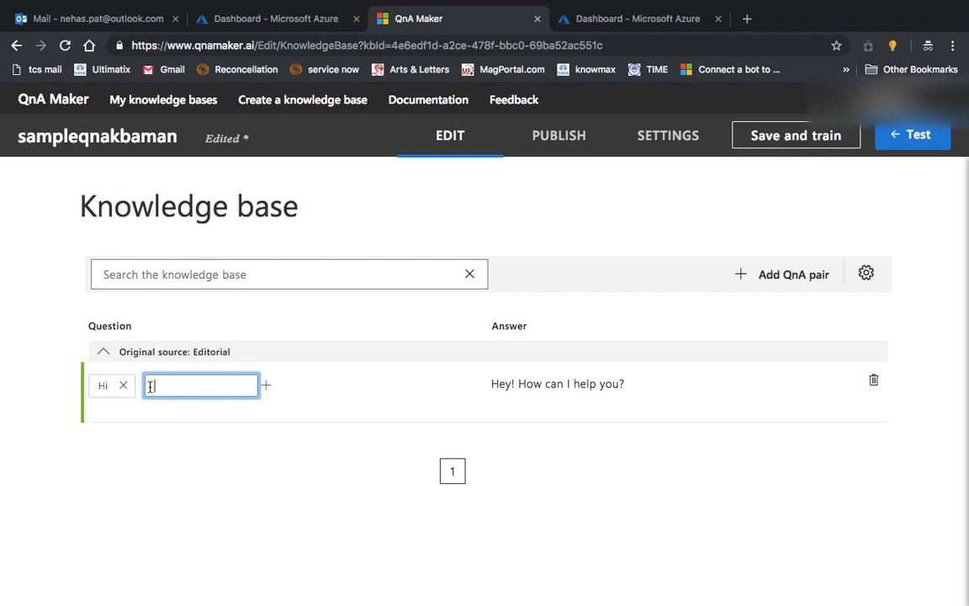
pyautogui.write('Hey')
pyautogui.press('Return')
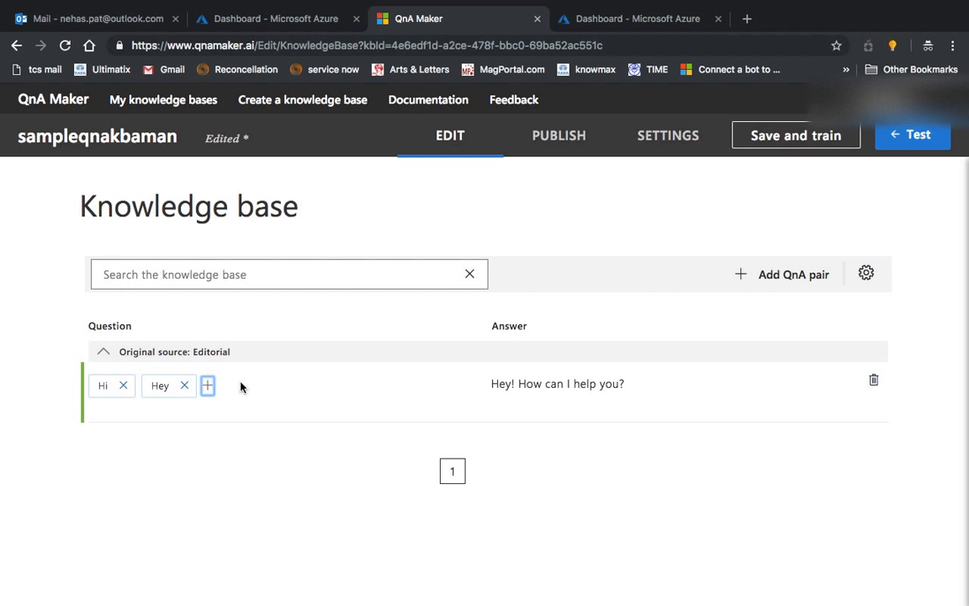
pyautogui.click(207, 387)
pyautogui.write('Hello')
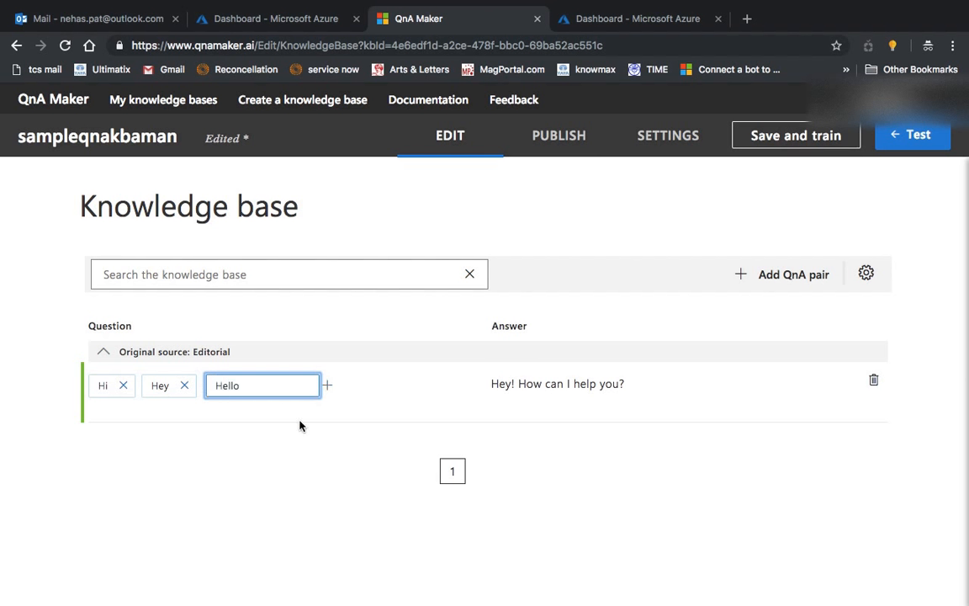
pyautogui.press('Return')
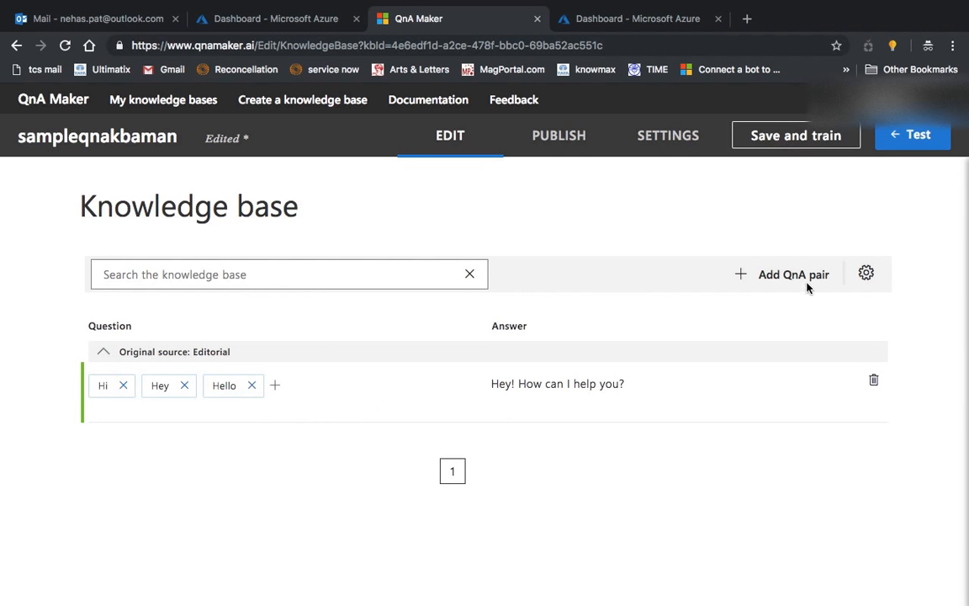
# - Add another QnA pair with the question "How are you feeling" and the answer "Bit of bored! What about you?"
pyautogui.click(775, 279)
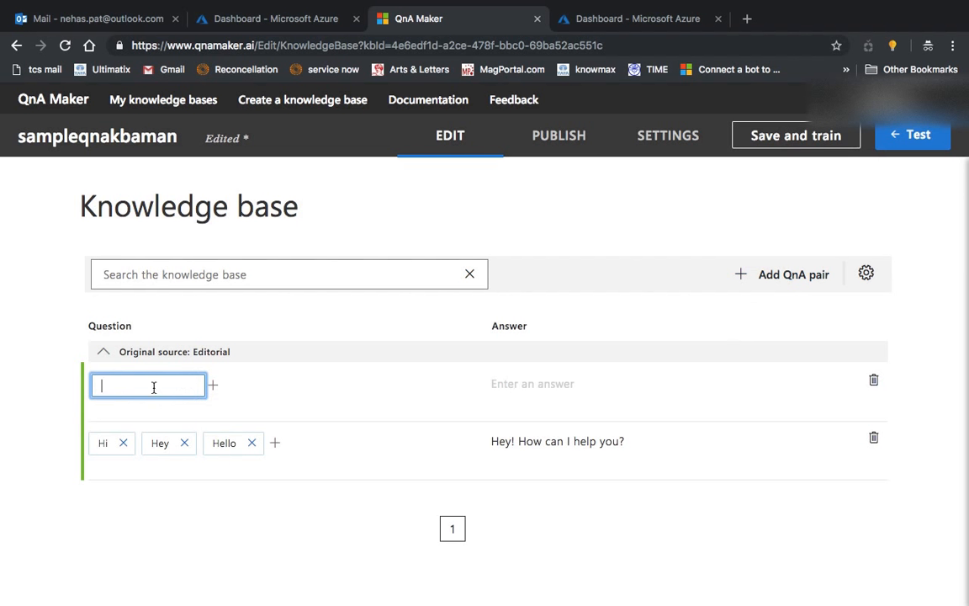
pyautogui.write('How are you ff')
pyautogui.write('eling')
pyautogui.click(533, 385)
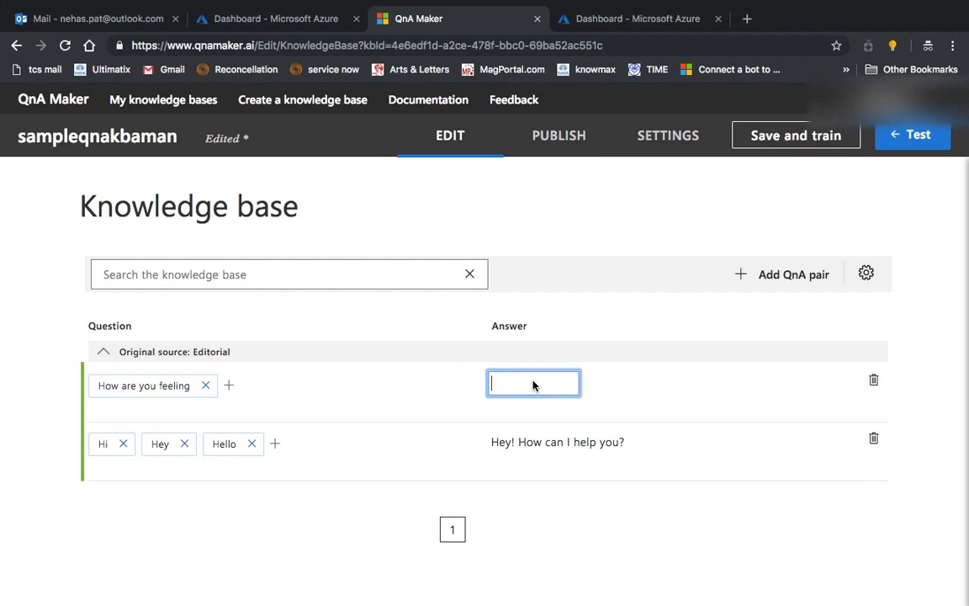
pyautogui.write('Bit of bored')
pyautogui.press('BackSpace')
pyautogui.write('ed! What about you?')
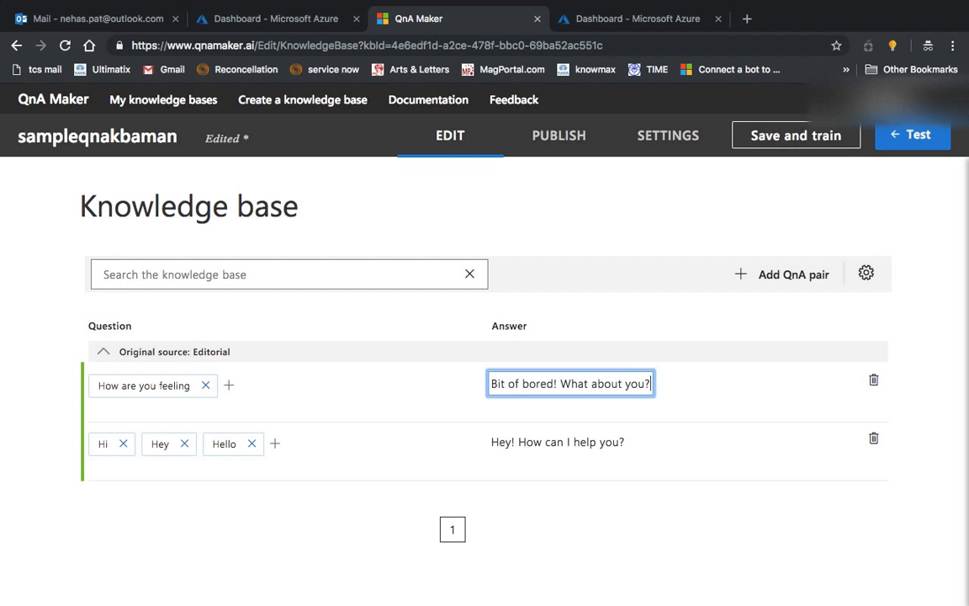
# - Save and train the sampleqnakbaman knowledge base, and publish it to the sampleamanqna QnA Maker service
pyautogui.click(628, 517)
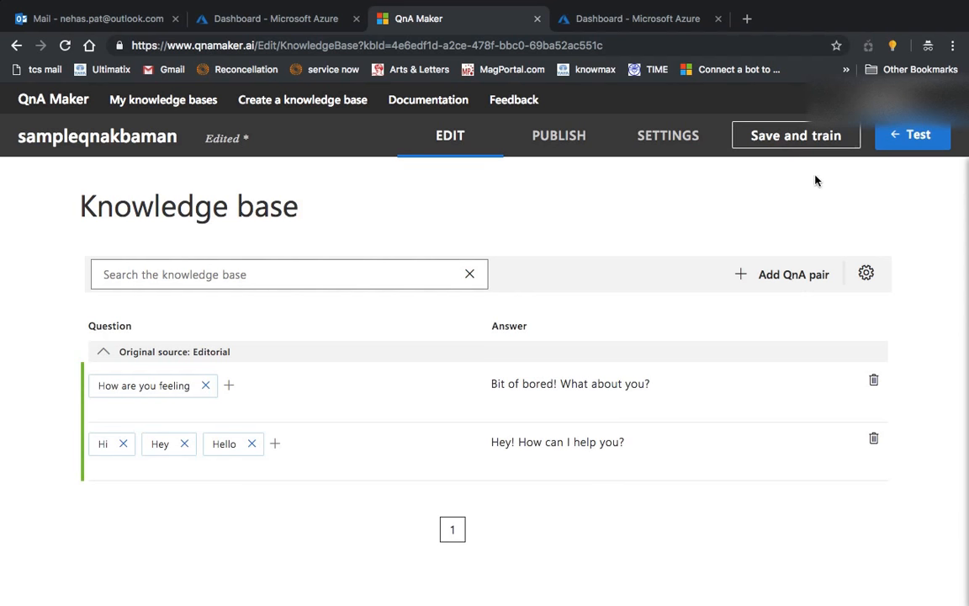
pyautogui.click(828, 150)
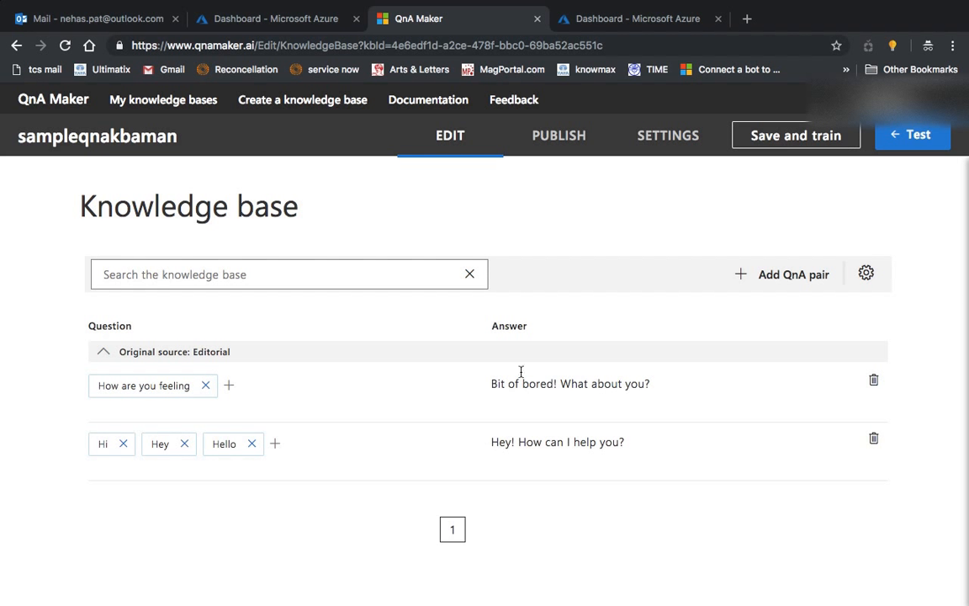
pyautogui.click(580, 136)
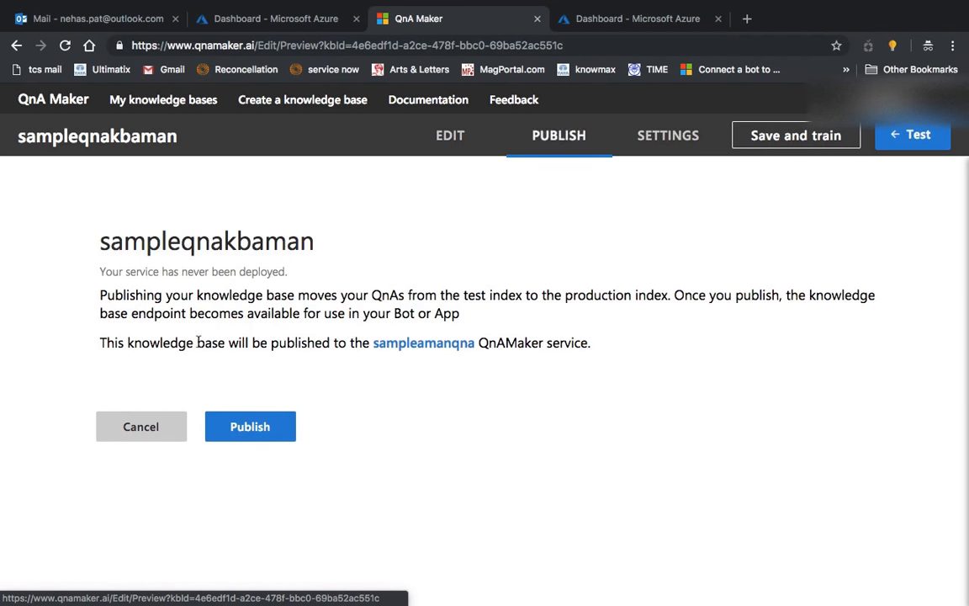
pyautogui.click(247, 423)
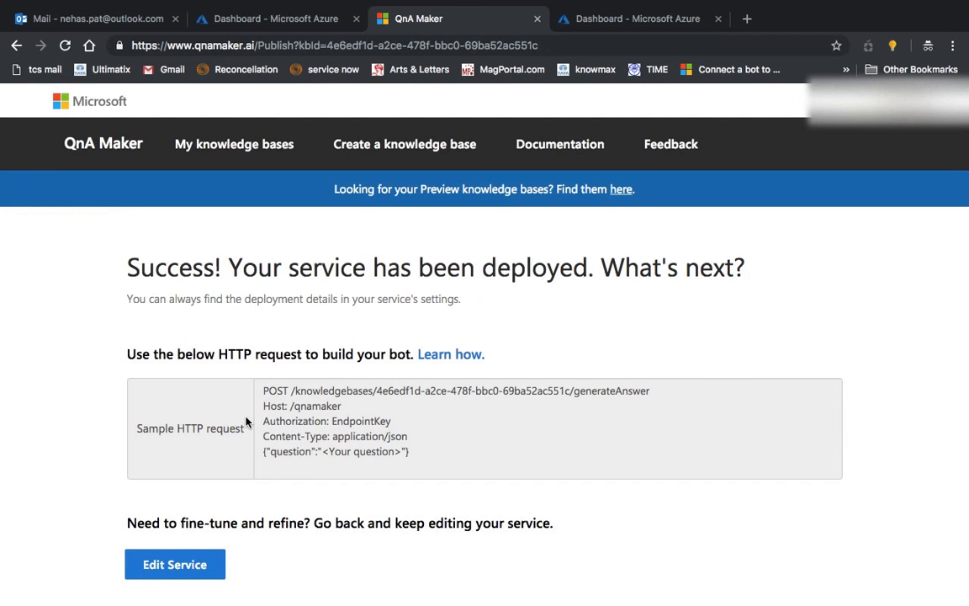
pyautogui.scroll(-1, 246, 421)
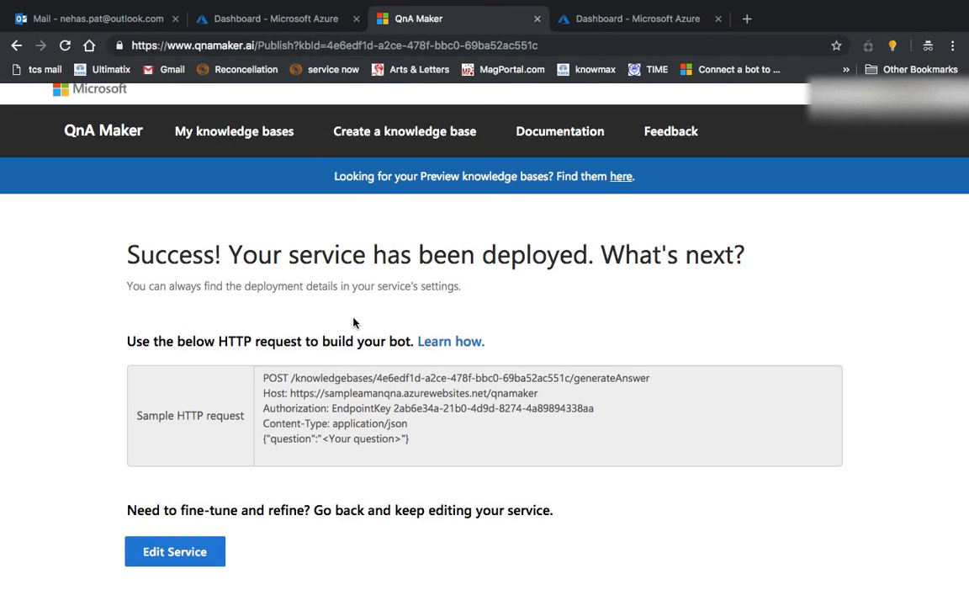
# - Switch to the Azure portal and open the samplebotaman Web App Bot's application settings at the QnA entries
pyautogui.click(268, 25)
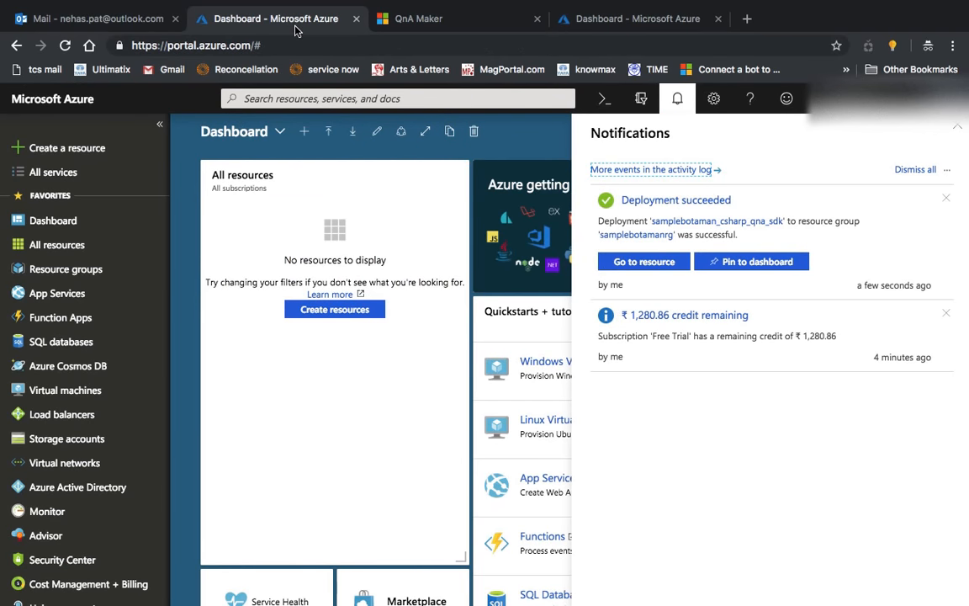
pyautogui.click(301, 195)
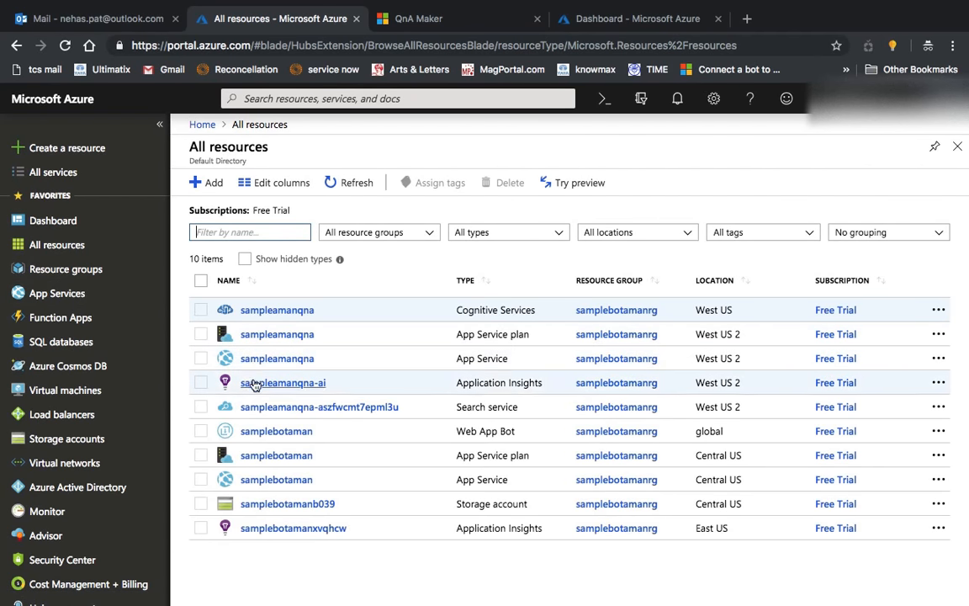
pyautogui.click(276, 433)
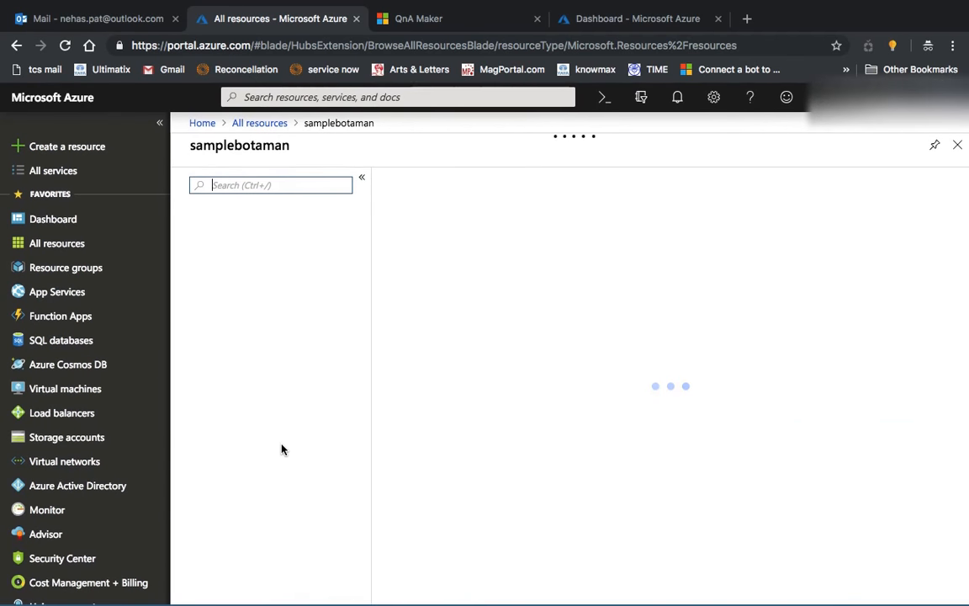
pyautogui.scroll(-2, 281, 452)
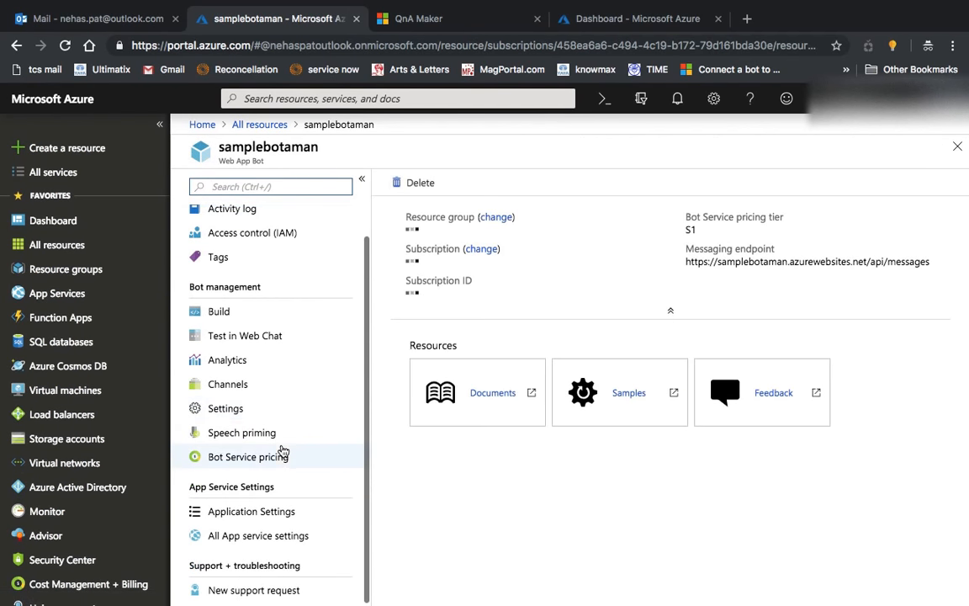
pyautogui.click(255, 514)
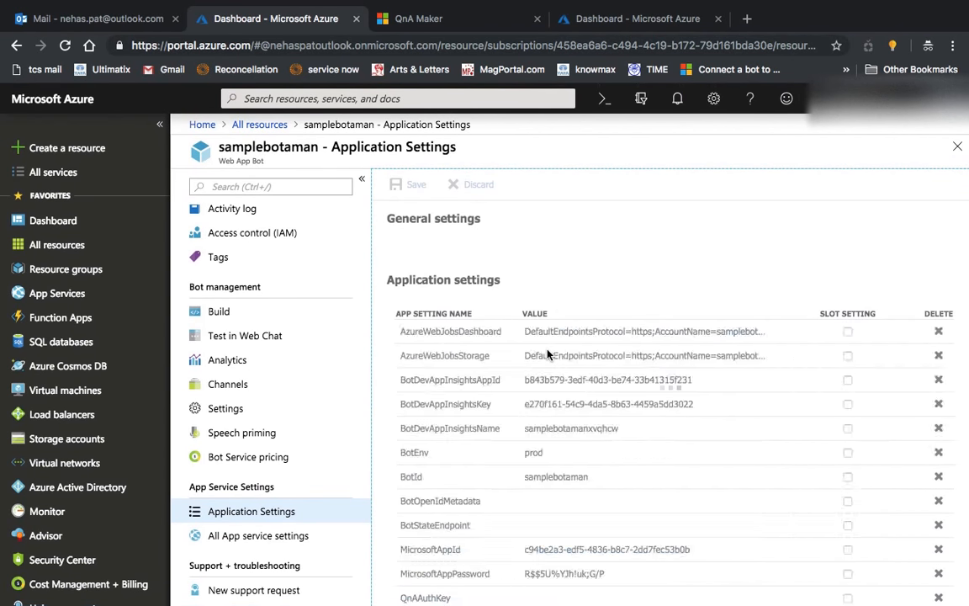
pyautogui.scroll(-10, 543, 438)
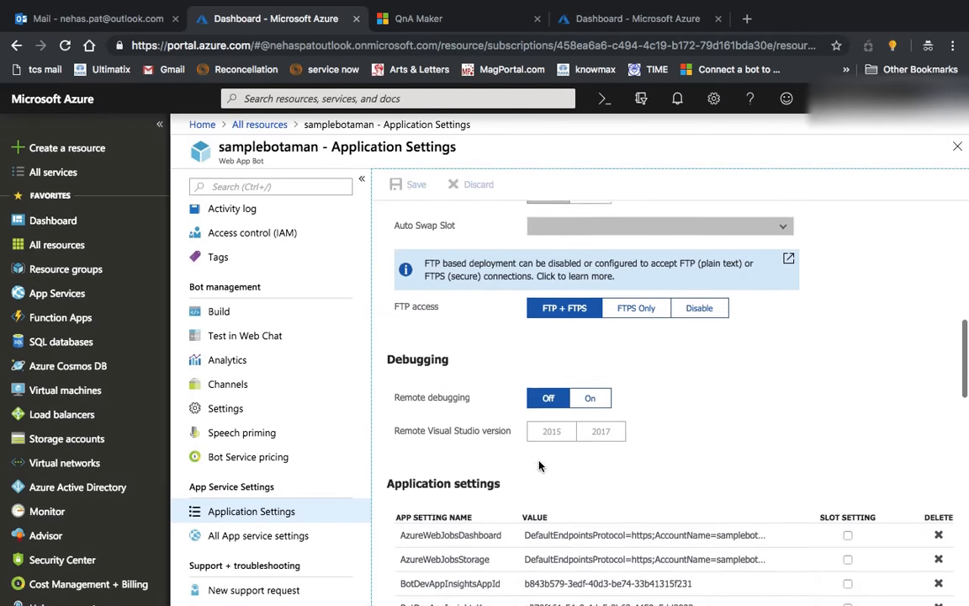
pyautogui.scroll(-2, 539, 465)
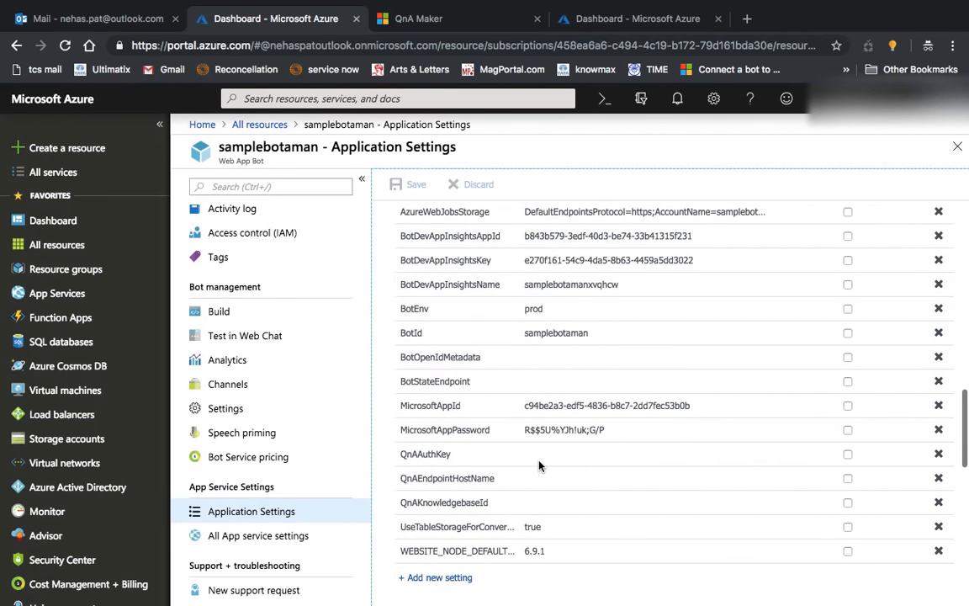
# - Copy the endpoint key from QnA Maker's sample HTTP request into the bot's QnAAuthKey application setting
pyautogui.click(568, 456)
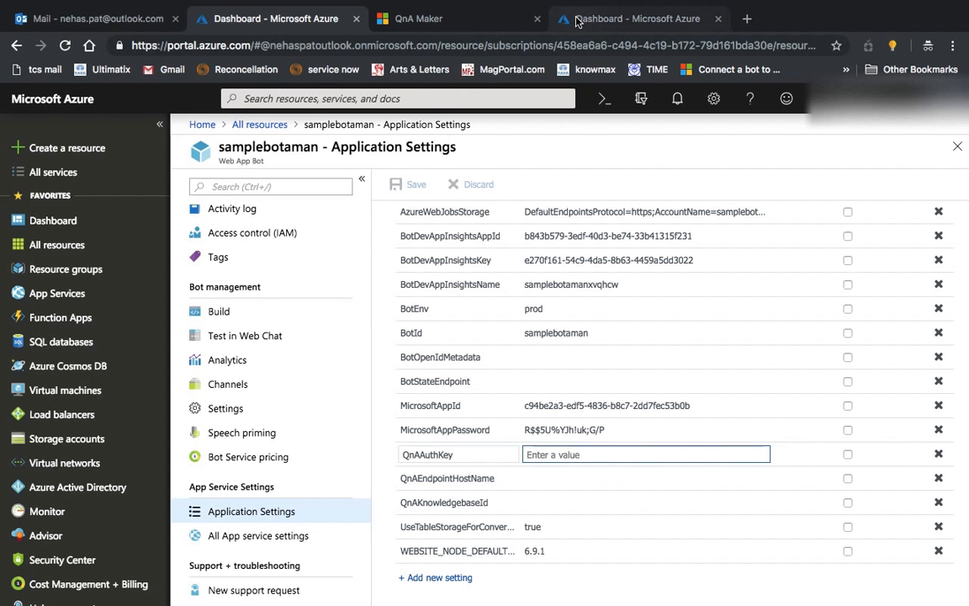
pyautogui.click(460, 17)
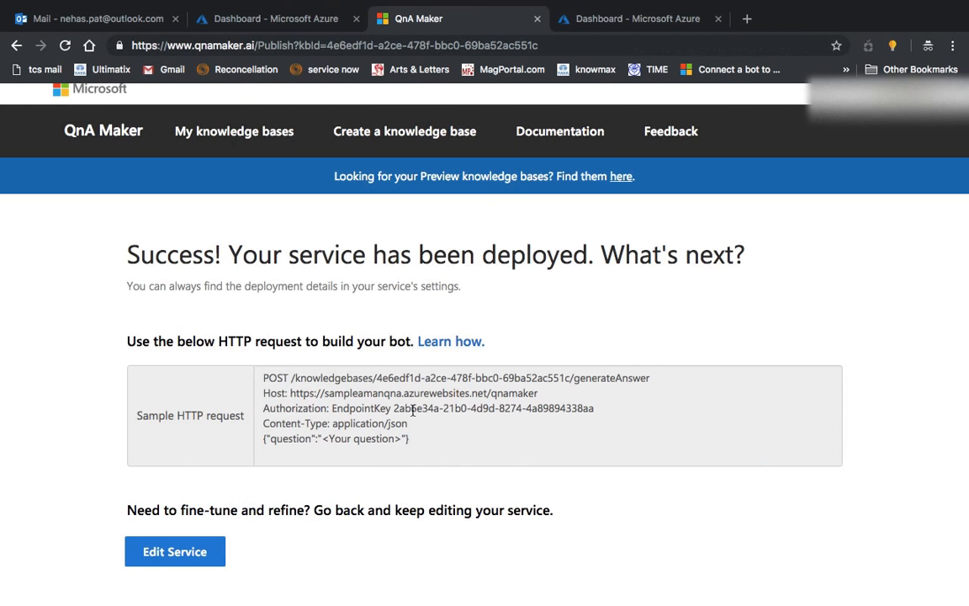
pyautogui.moveTo(394, 408); pyautogui.dragTo(616, 407)
pyautogui.press('super+c')
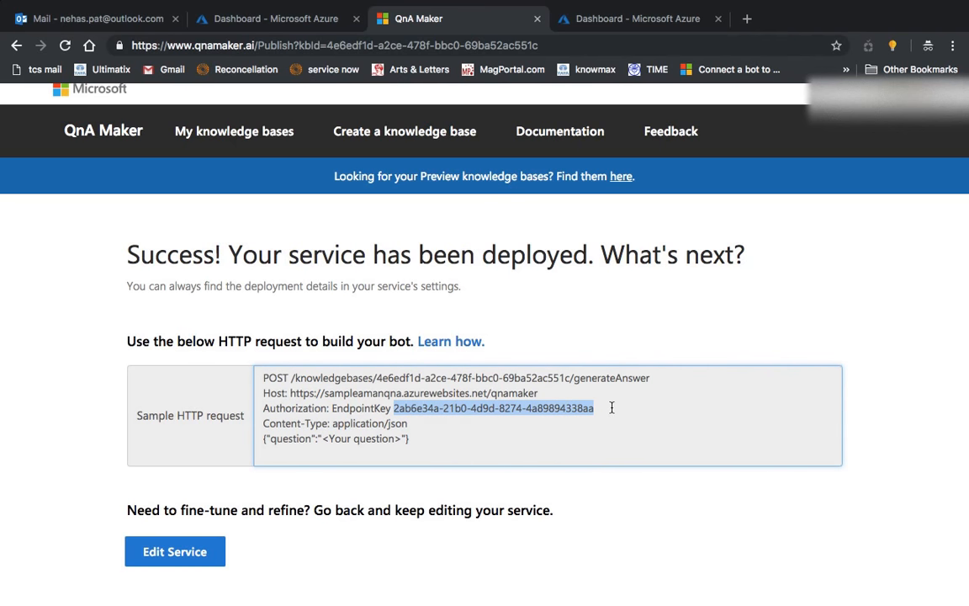
pyautogui.click(277, 18)
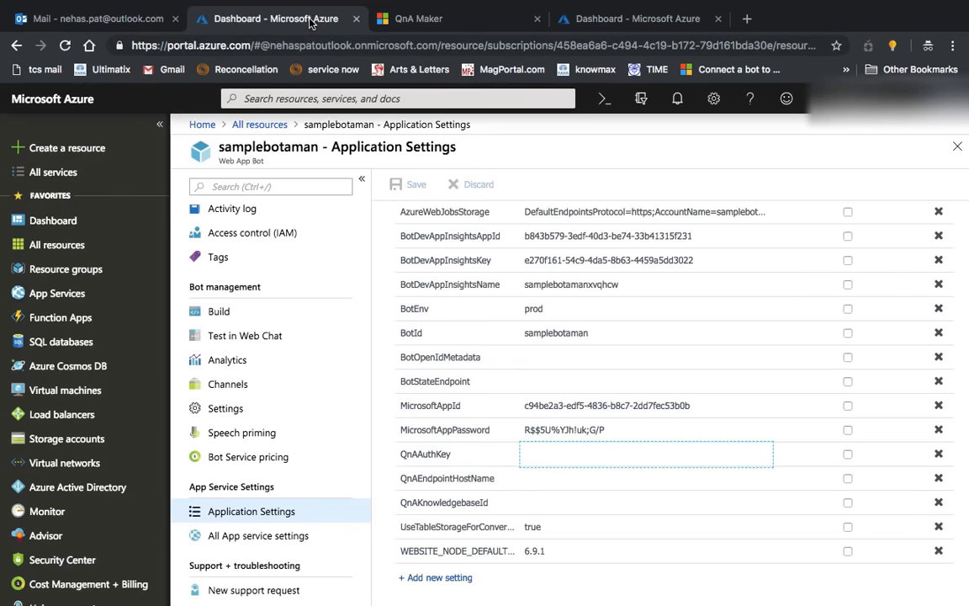
pyautogui.click(573, 454)
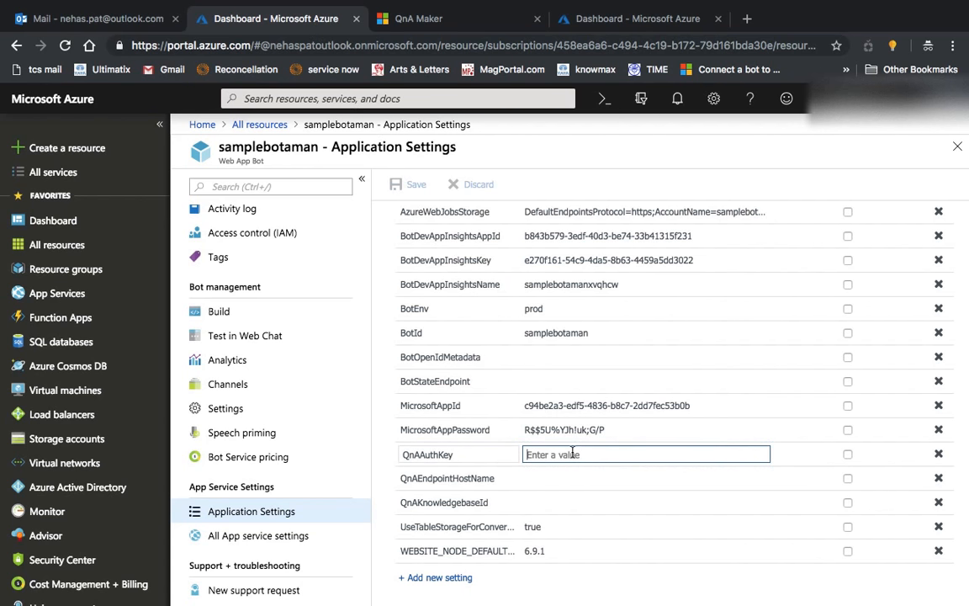
pyautogui.press('super+v')
pyautogui.click(559, 479)
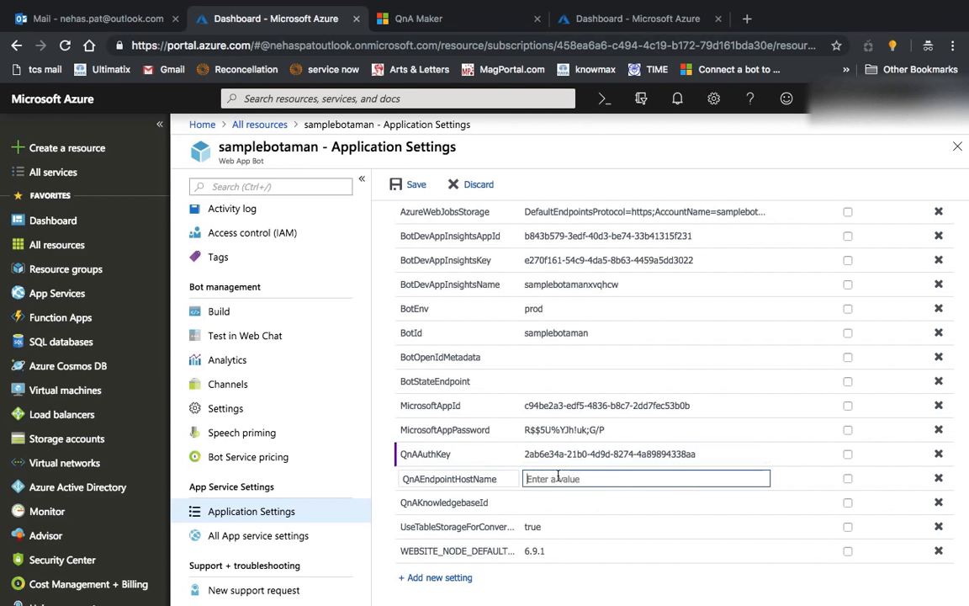
pyautogui.click(399, 21)
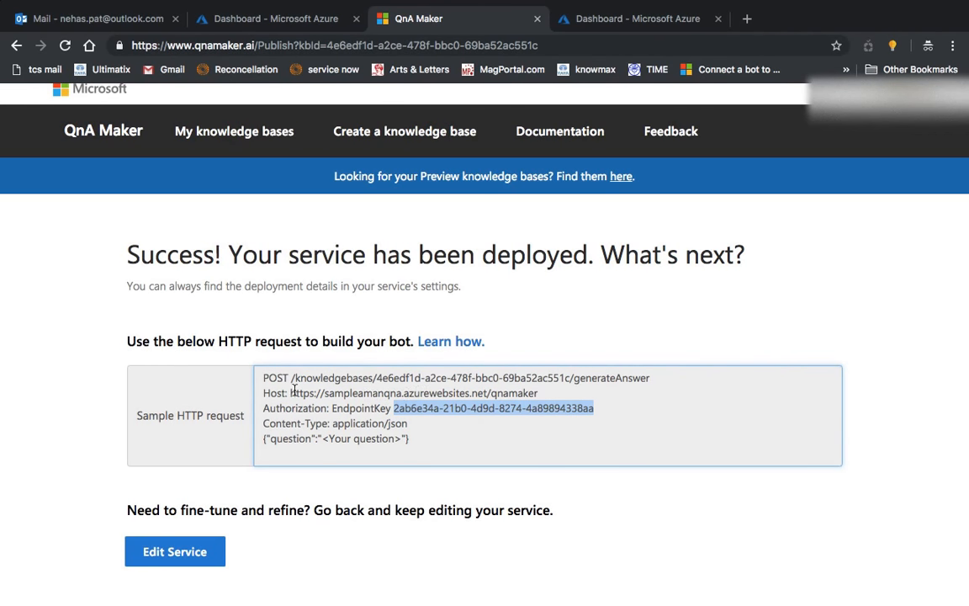
pyautogui.moveTo(291, 393); pyautogui.dragTo(543, 394)
pyautogui.press('super+c')
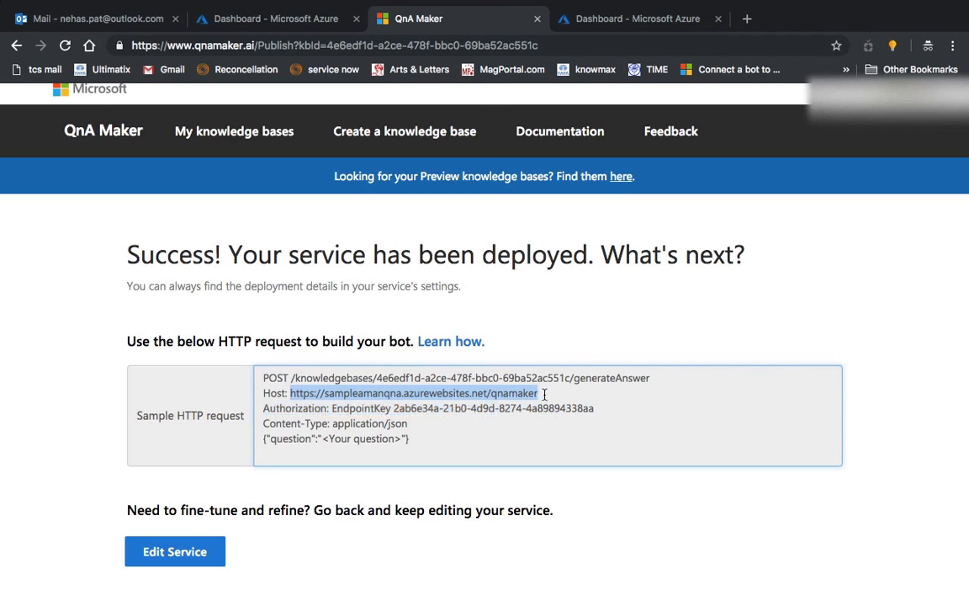
pyautogui.click(297, 19)
pyautogui.click(542, 478)
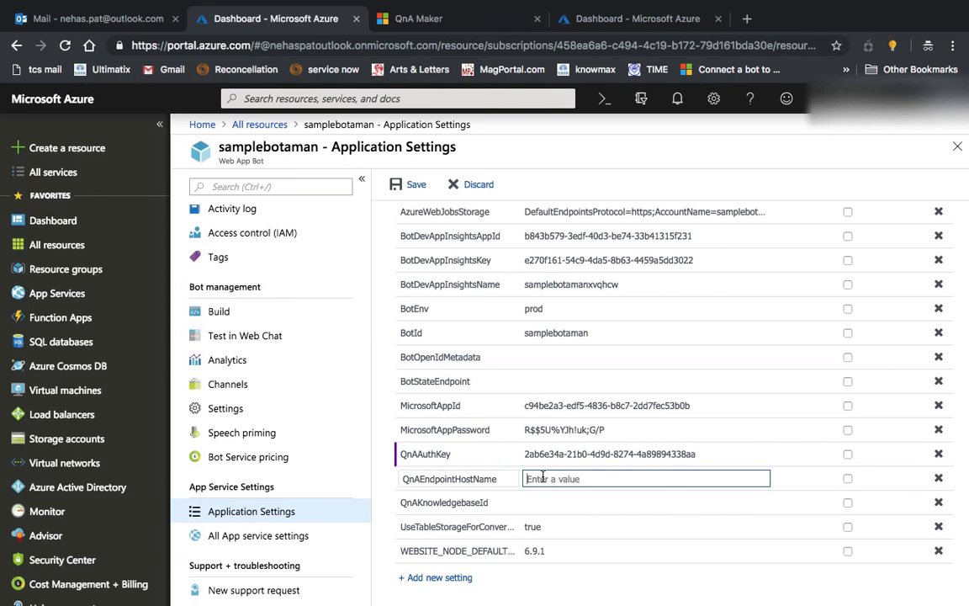
pyautogui.press('super+v')
# - Set QnAKnowledgebaseId to the knowledge base ID copied from the sample HTTP request's POST line, and save the application settings
pyautogui.click(548, 504)
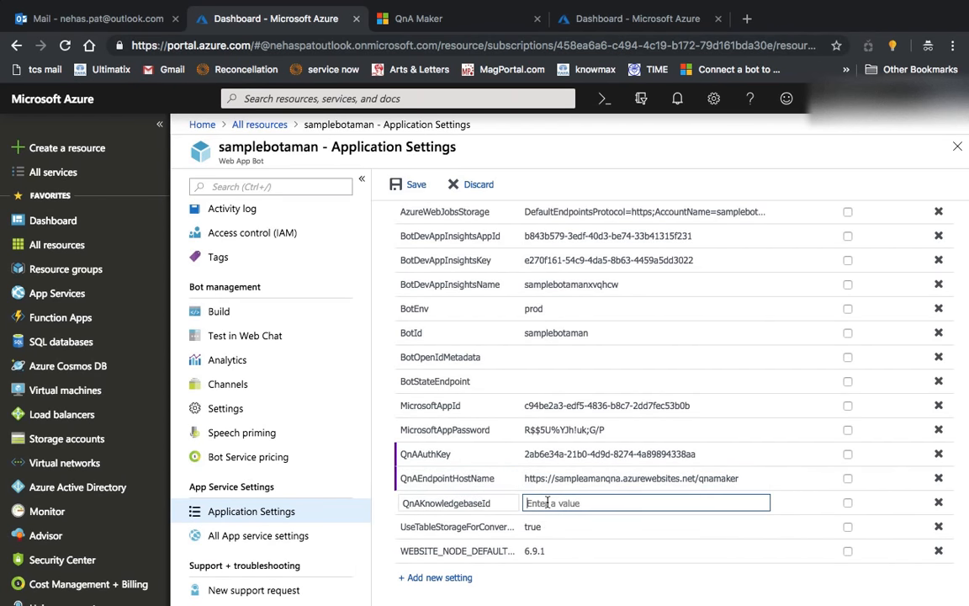
pyautogui.click(409, 19)
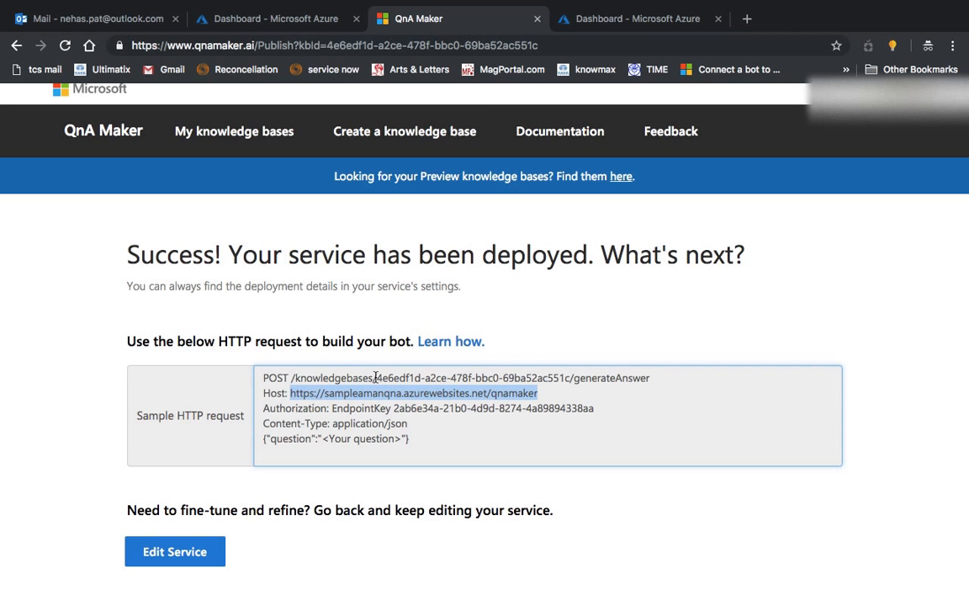
pyautogui.moveTo(375, 378); pyautogui.dragTo(569, 380)
pyautogui.hotkey('ctrl', 'c')
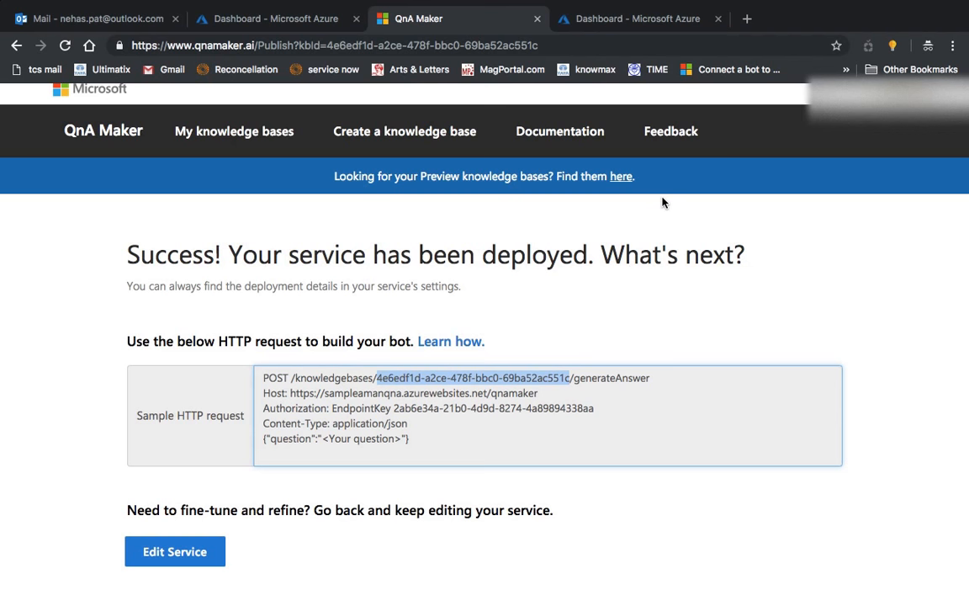
pyautogui.click(261, 18)
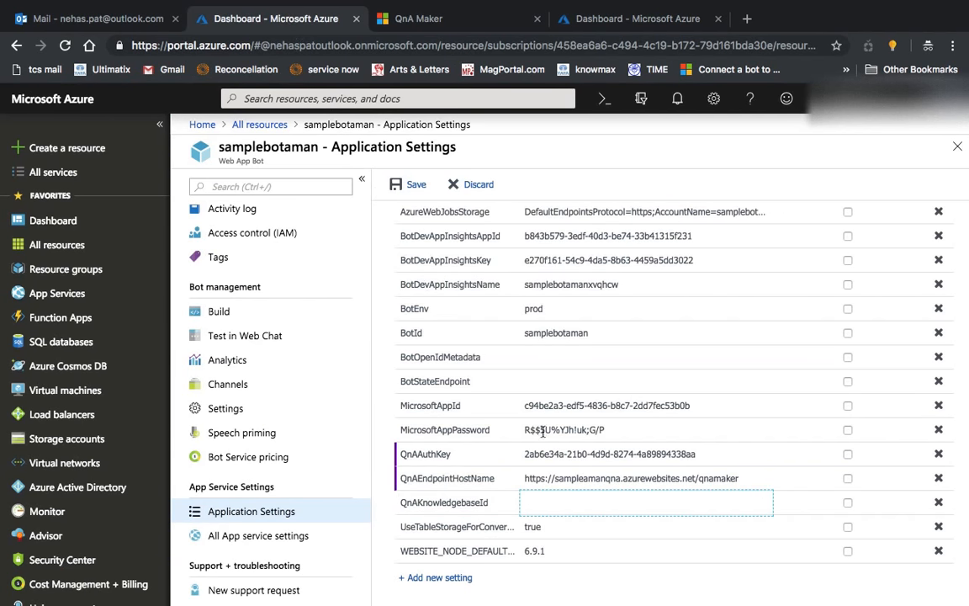
pyautogui.click(543, 501)
pyautogui.hotkey('ctrl', 'v')
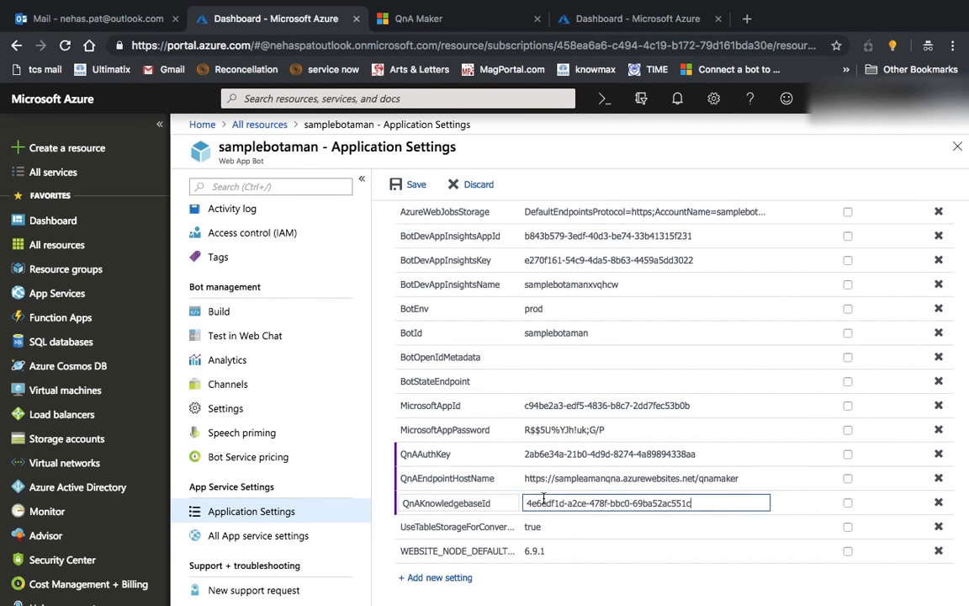
pyautogui.scroll(15, 610, 210)
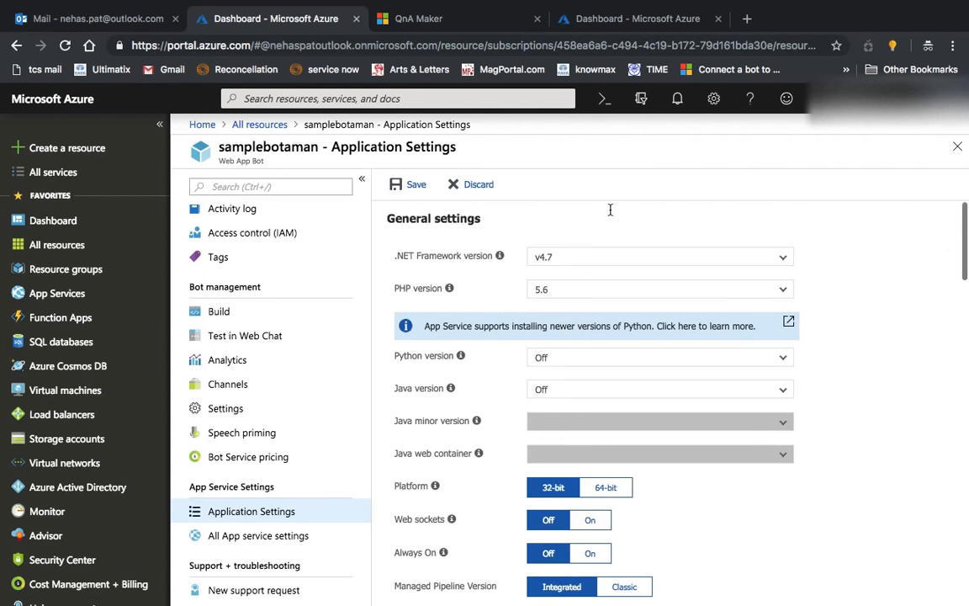
pyautogui.click(412, 195)
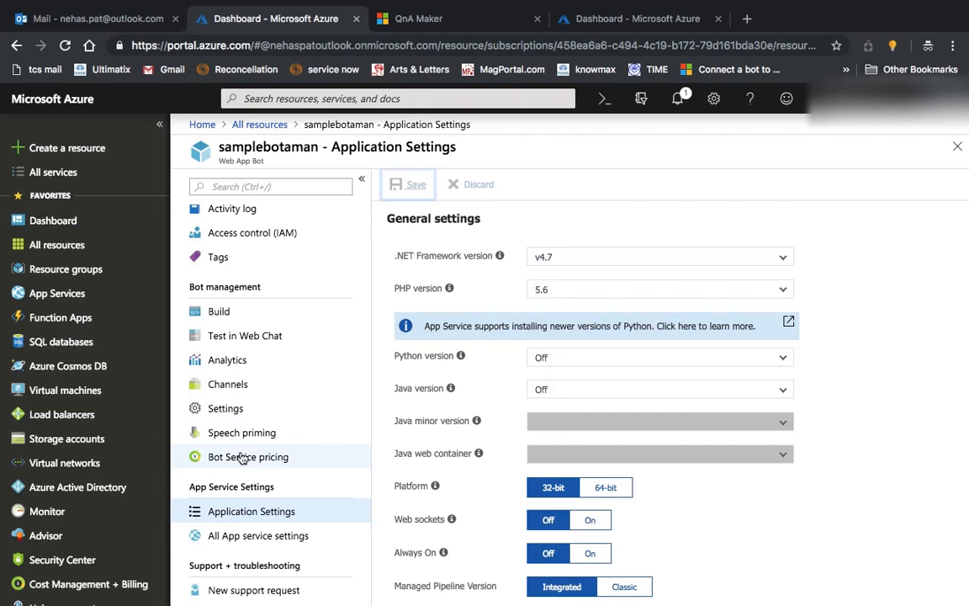
# - Open the web chat test for samplebotaman and send the message "Hi"
pyautogui.click(257, 337)
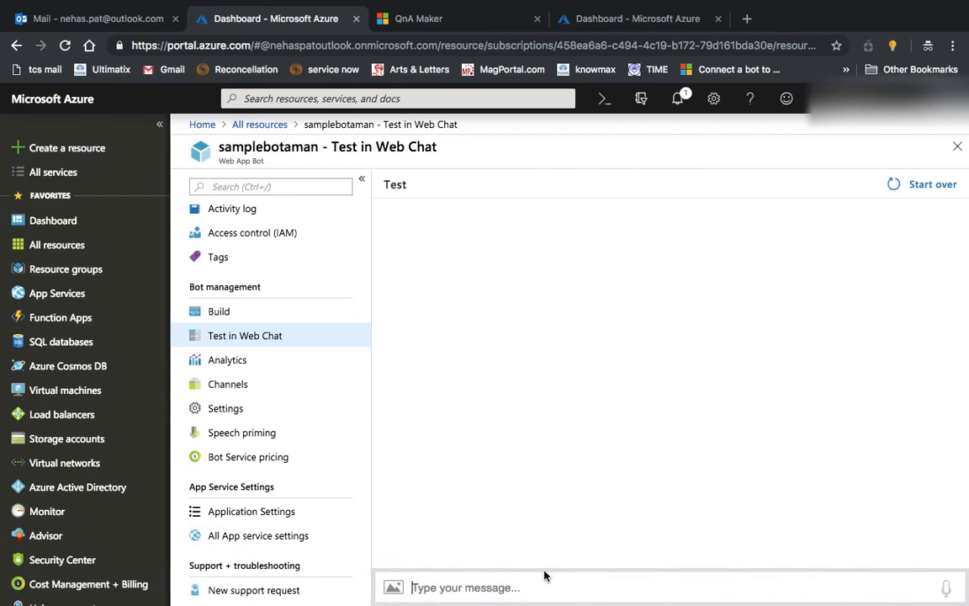
pyautogui.write('Hi')
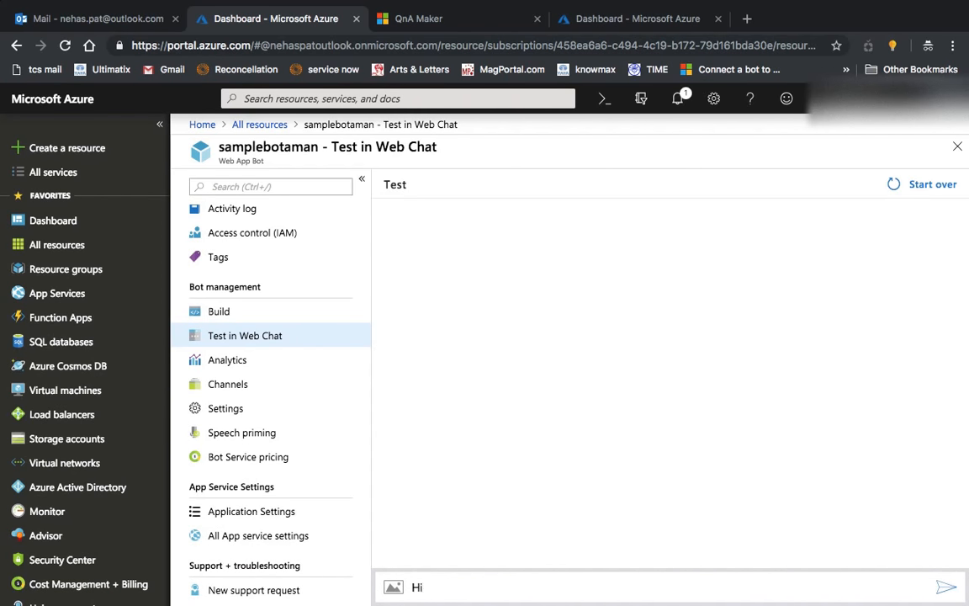
pyautogui.press('Return')
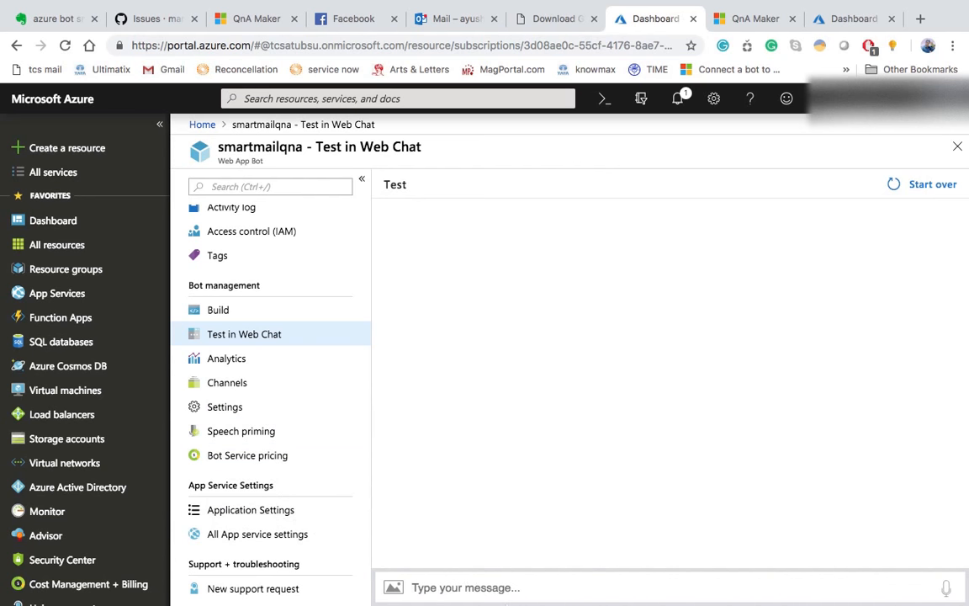
# - Test the smartmailqna bot in web chat by sending "Hi" and "Policy for maternity leave"
pyautogui.click(472, 586)
pyautogui.write('Hi')
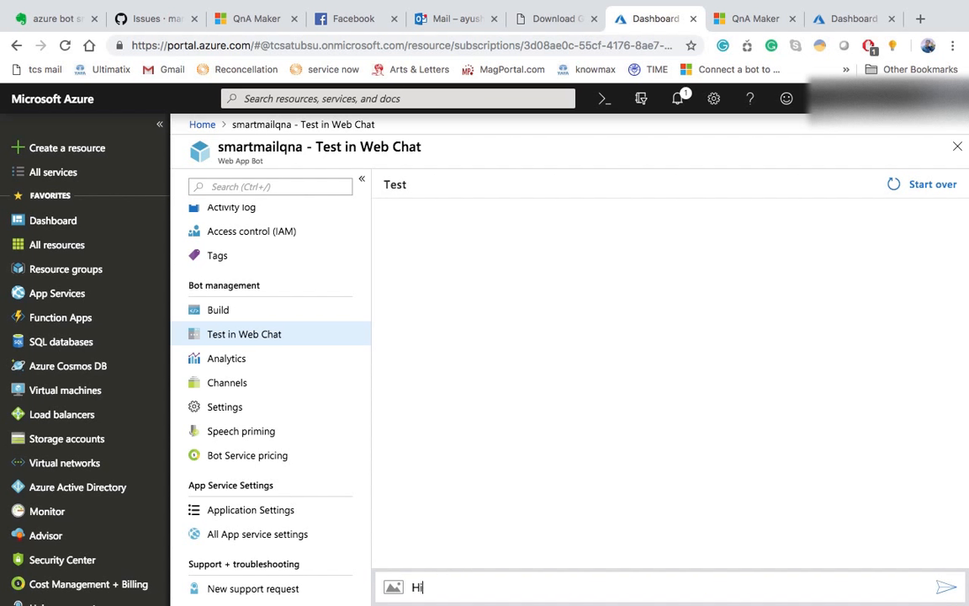
pyautogui.press('Return')
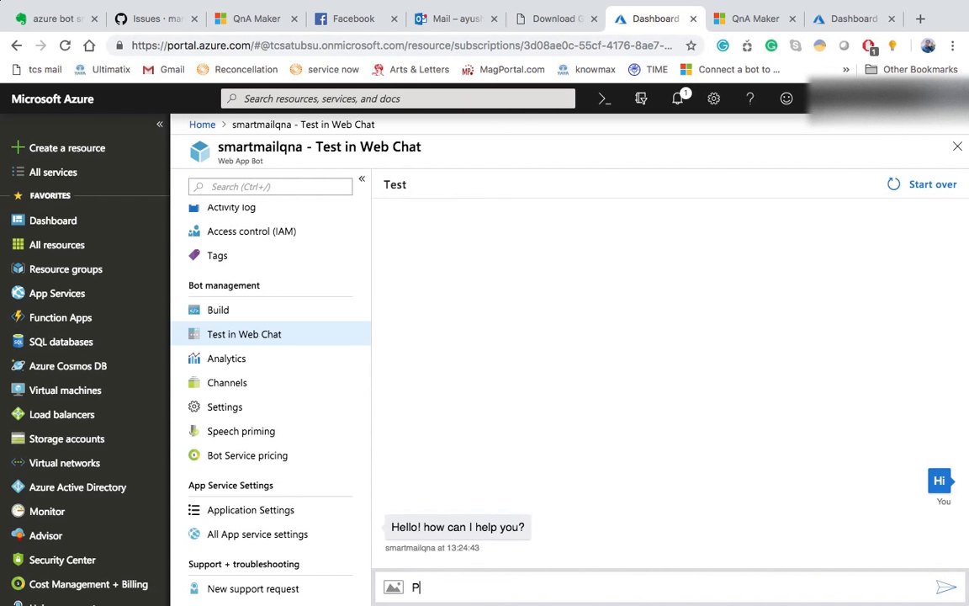
pyautogui.write('Policy for maternity leave')
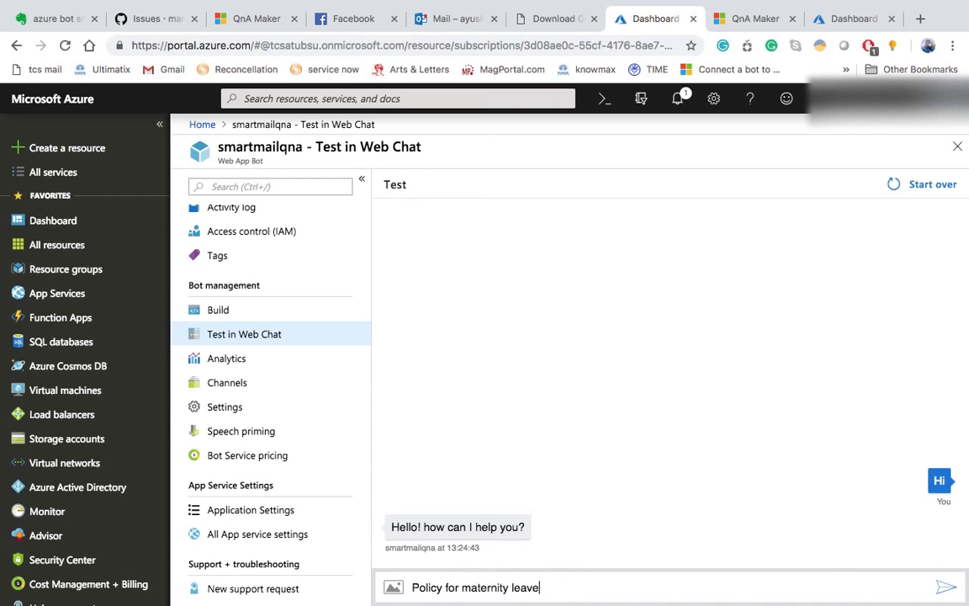
pyautogui.press('Return')
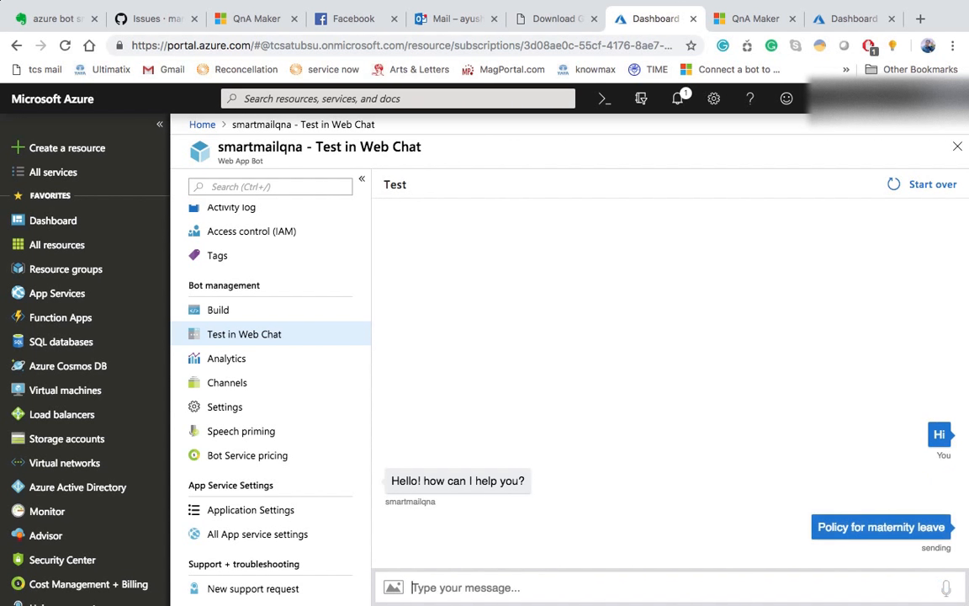